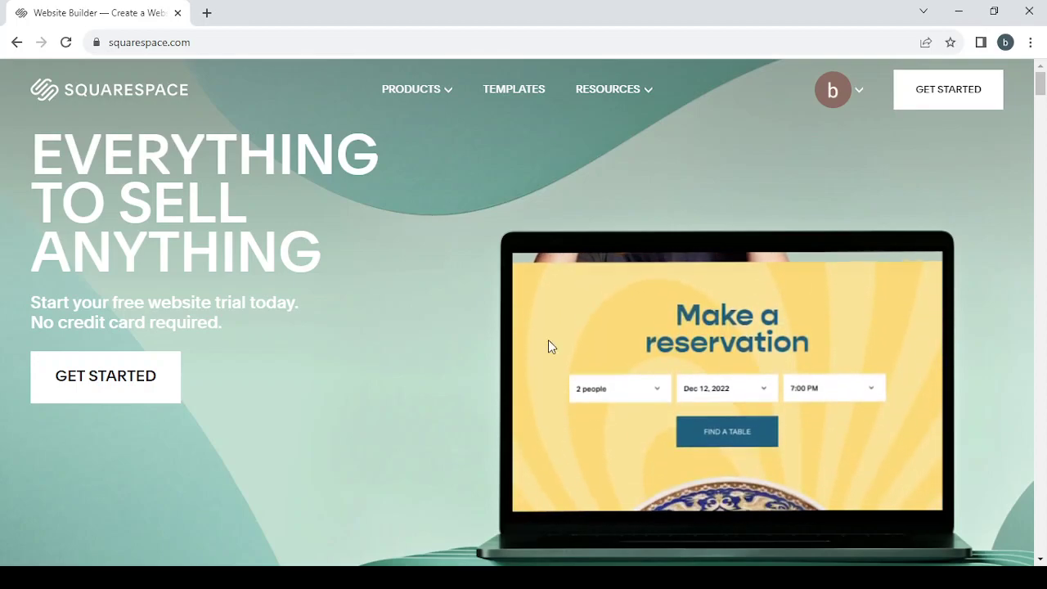
Get started with a new website and look over the best template matches in the template gallery
click(946, 106)
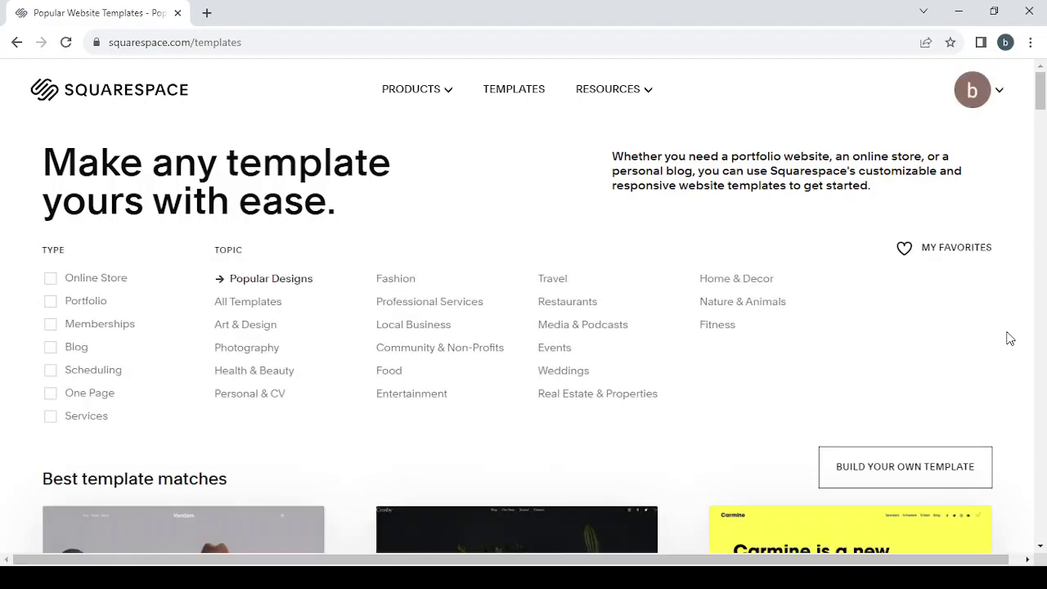
scroll(1010, 337, down, 8)
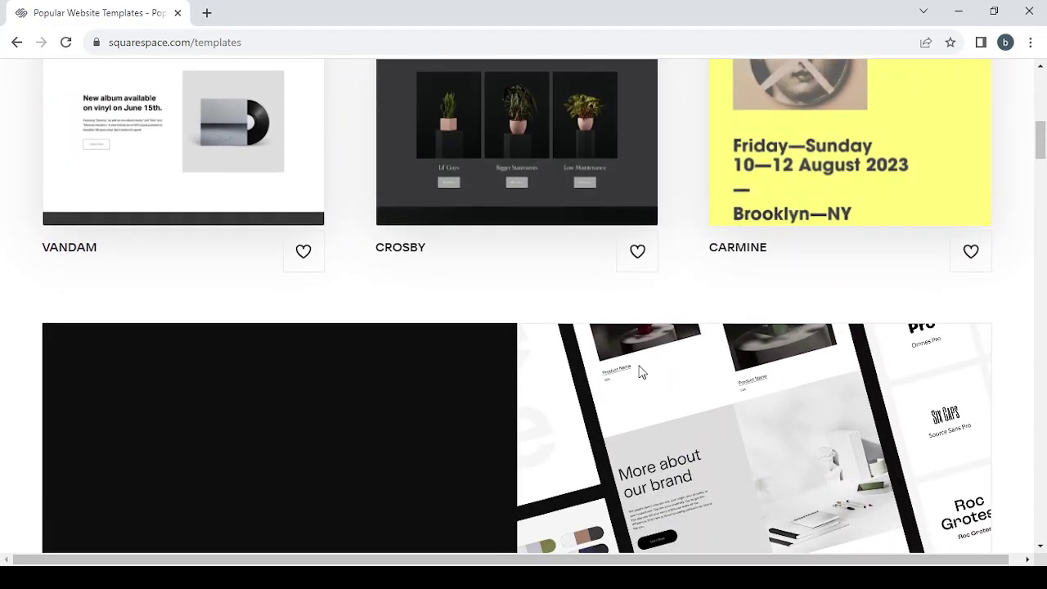
scroll(675, 382, down, 2)
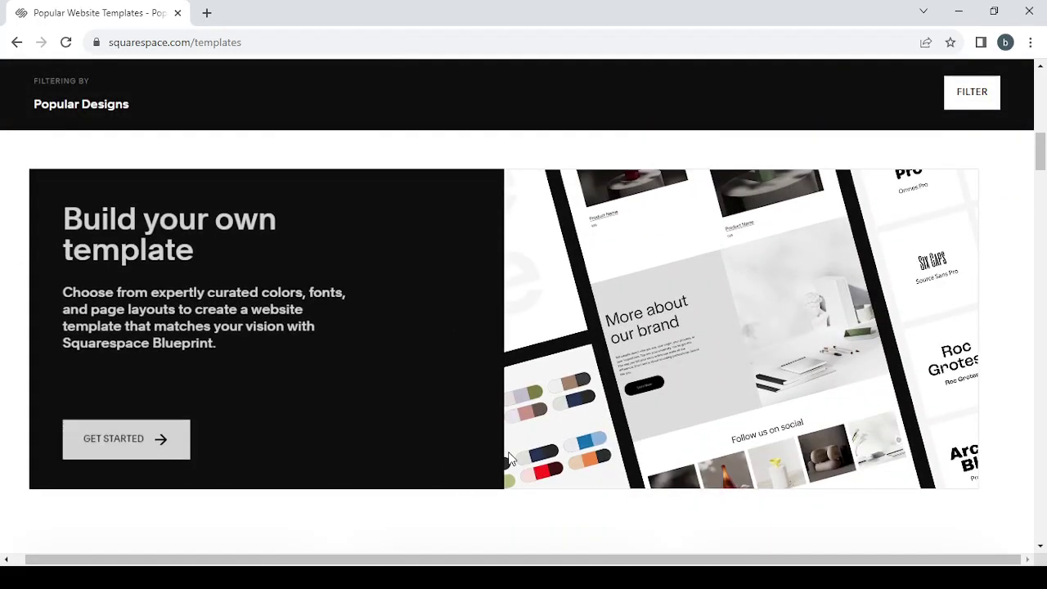
scroll(1044, 344, up, 1)
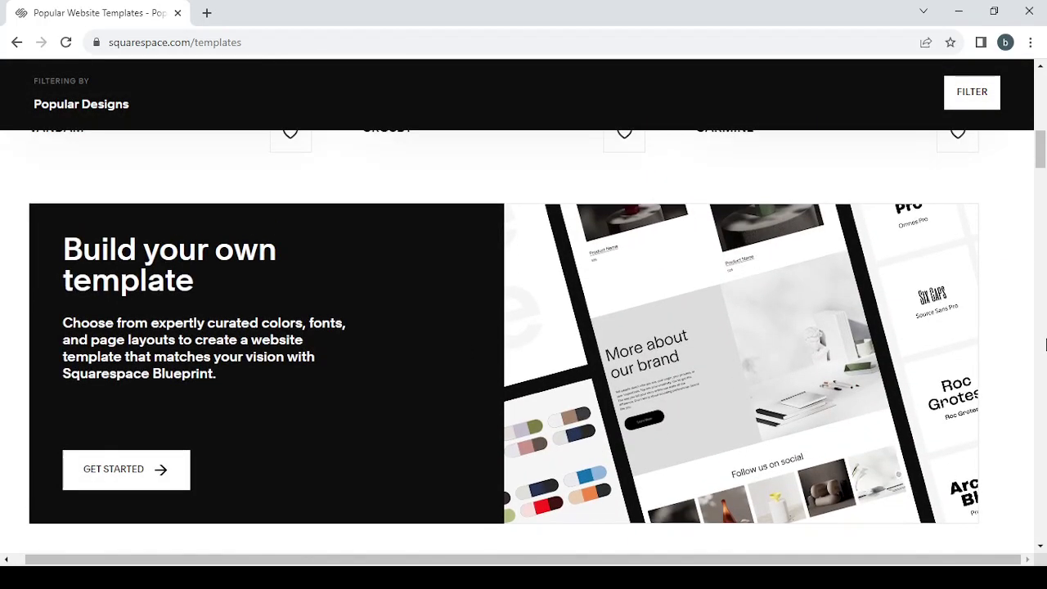
scroll(1044, 345, up, 5)
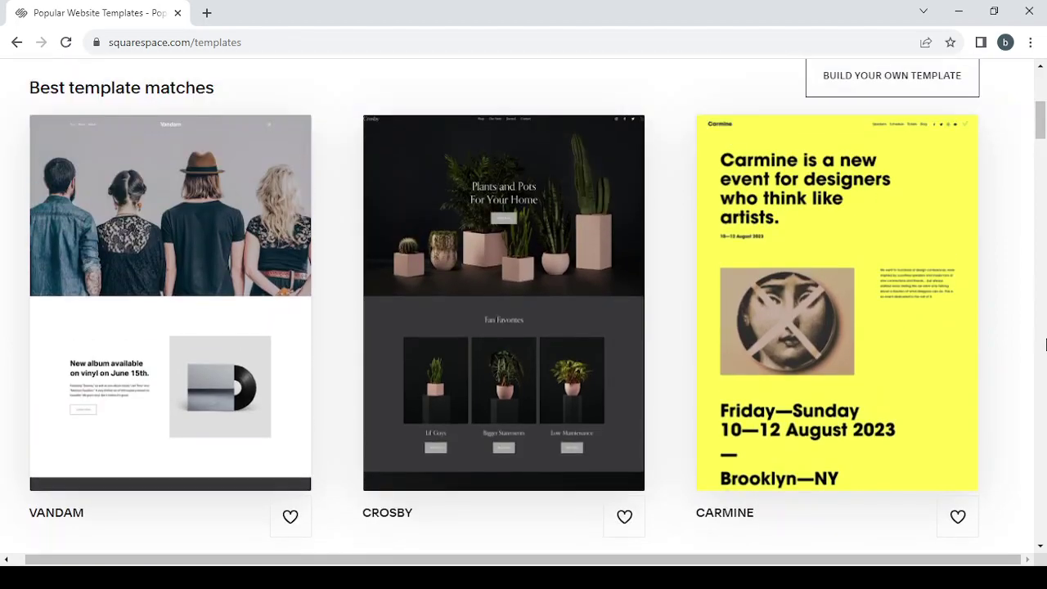
mouse_move(851, 242)
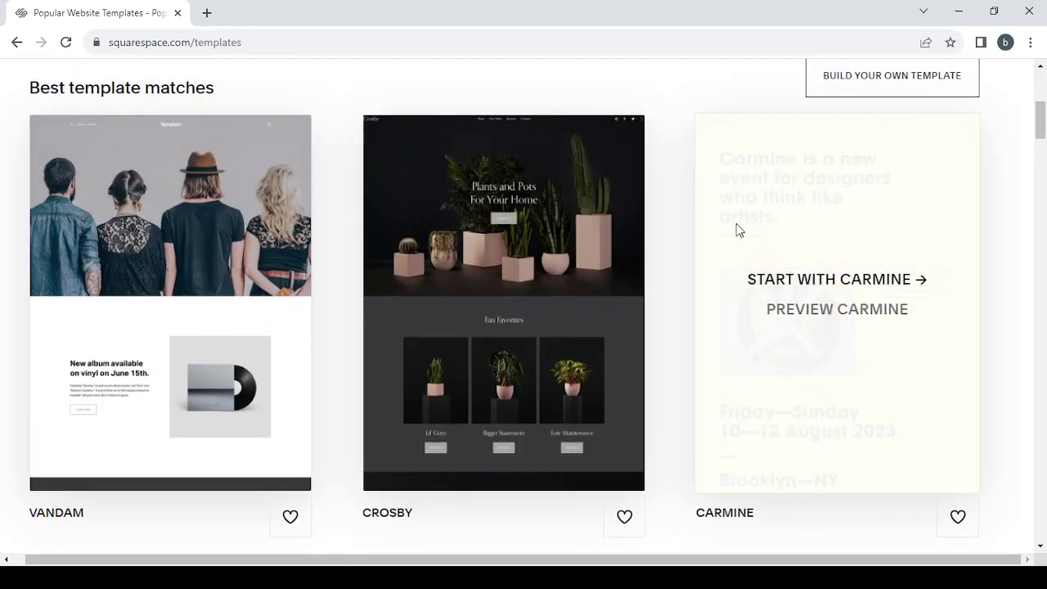
Look through the Popular Designs templates, comparing their layouts and styles
scroll(937, 279, down, 10)
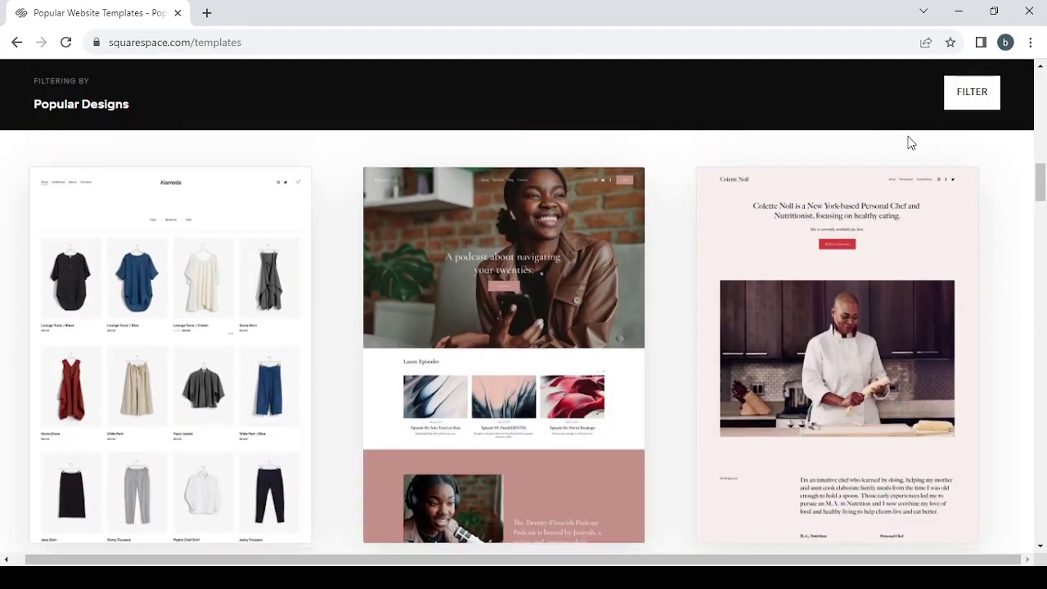
scroll(910, 143, down, 6)
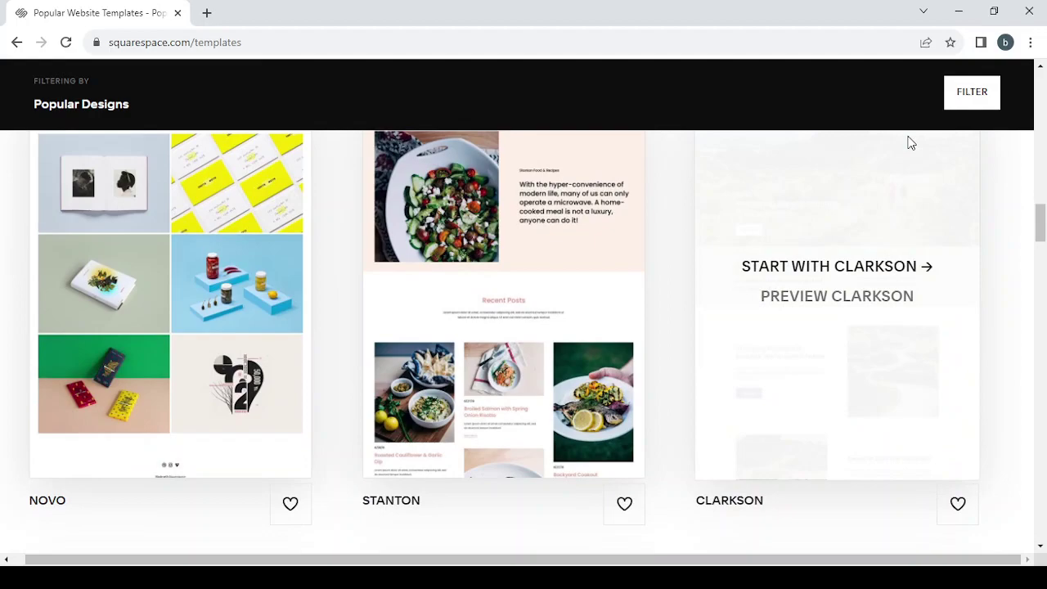
scroll(908, 143, down, 1)
mouse_move(553, 251)
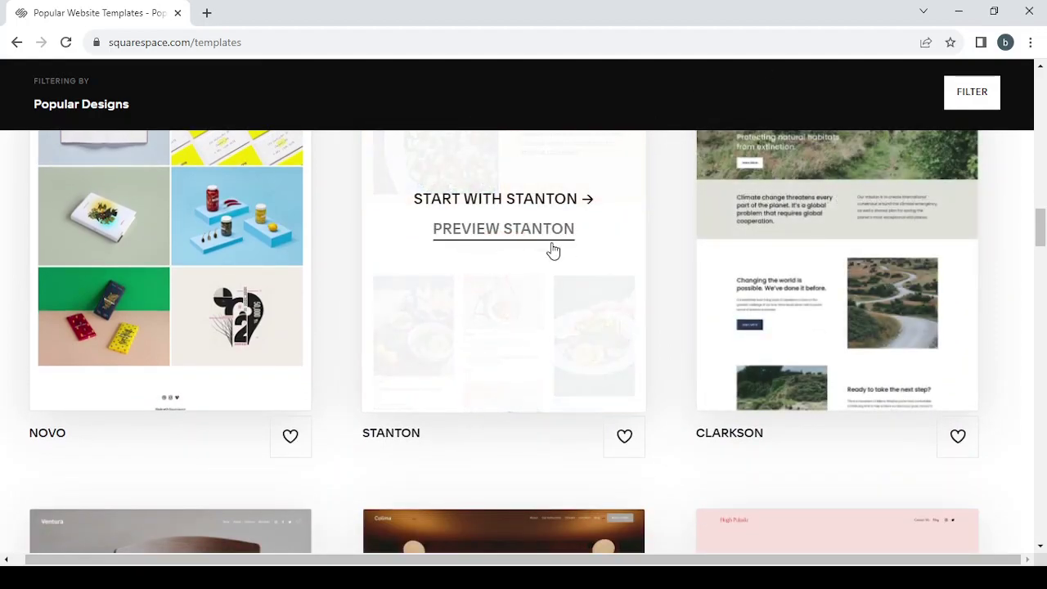
scroll(553, 251, down, 1)
scroll(552, 250, up, 4)
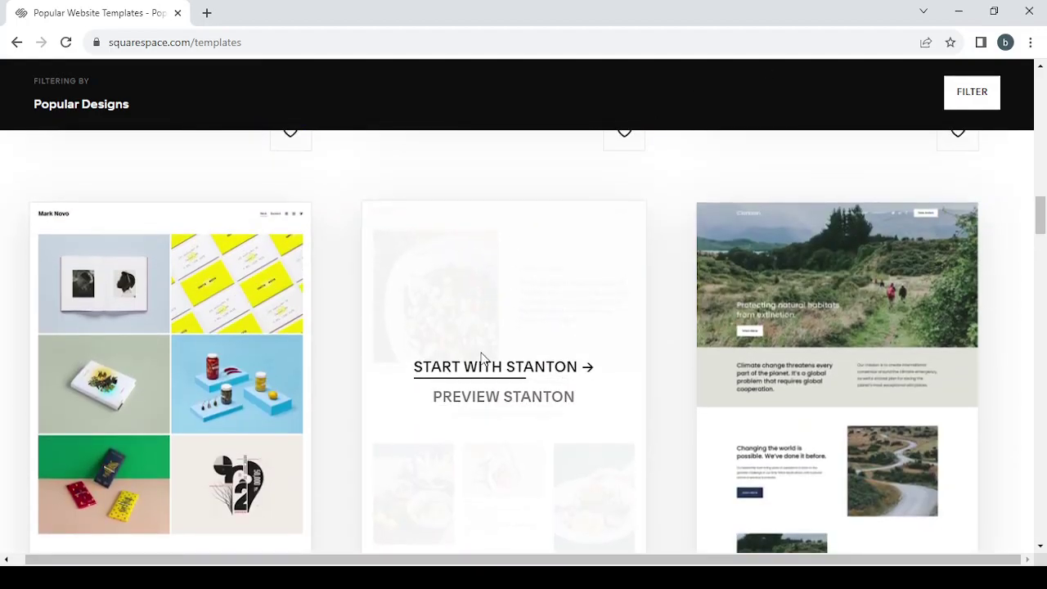
scroll(489, 276, down, 1)
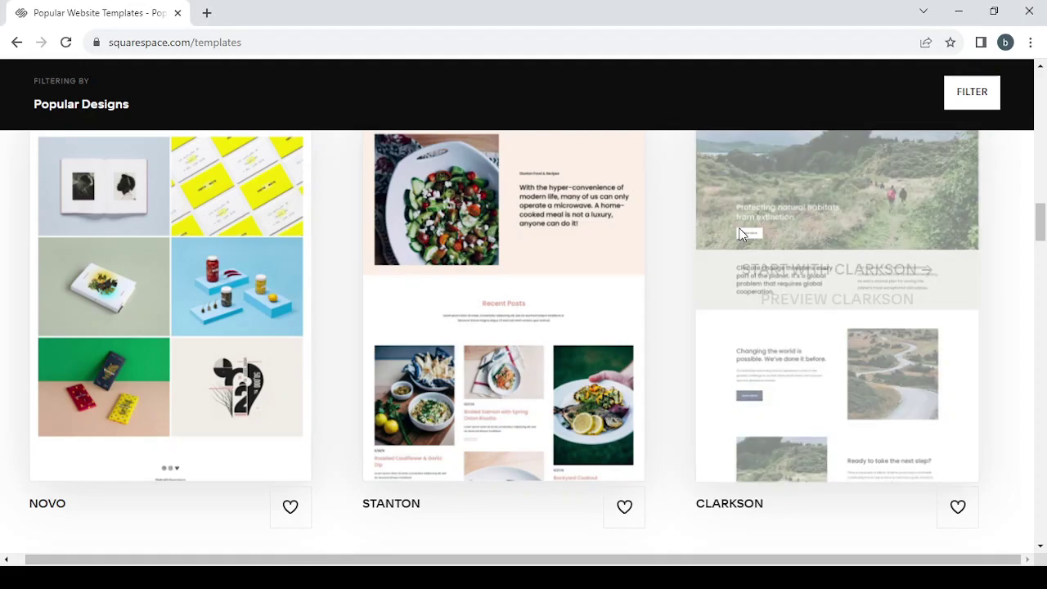
scroll(738, 234, down, 5)
scroll(738, 234, down, 3)
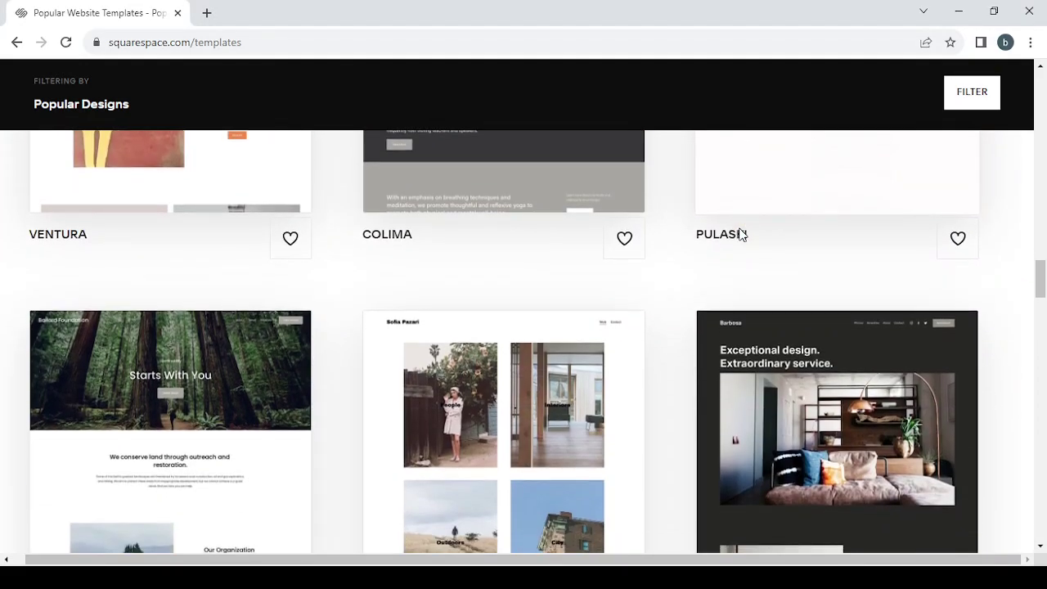
scroll(738, 234, up, 3)
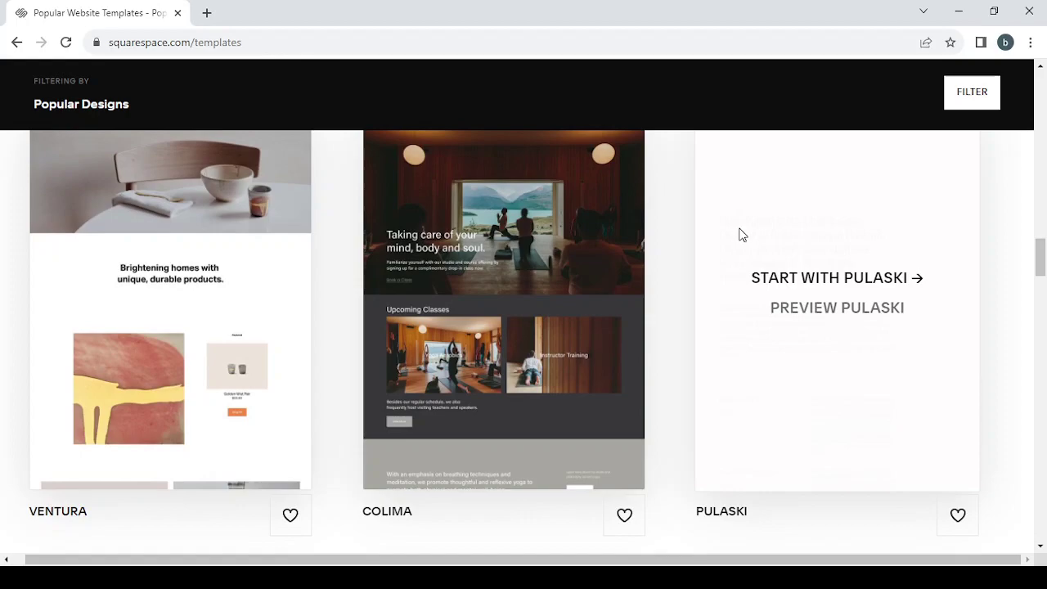
scroll(740, 235, down, 1)
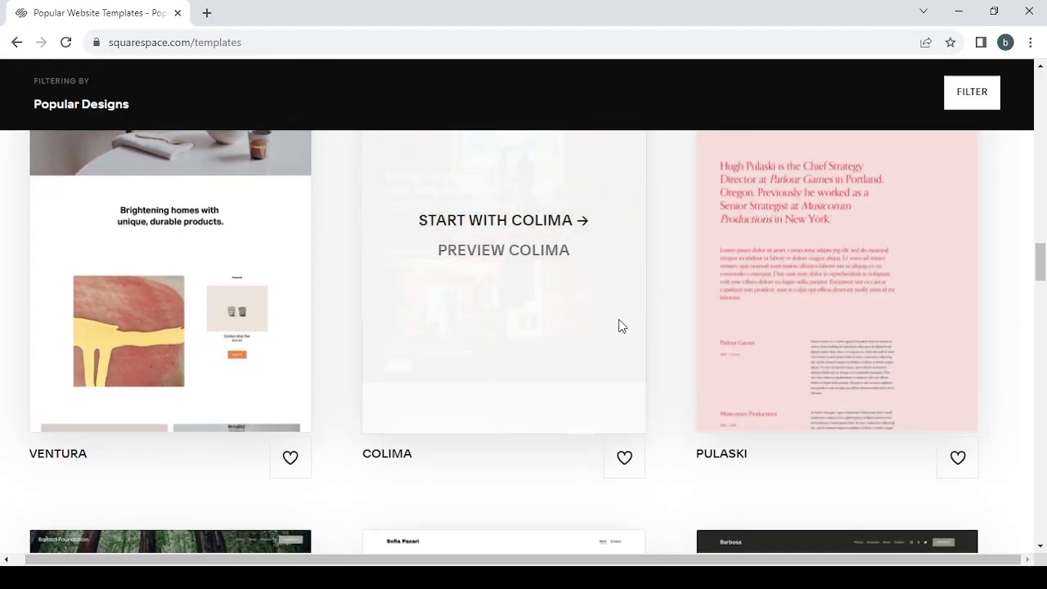
scroll(985, 358, down, 2)
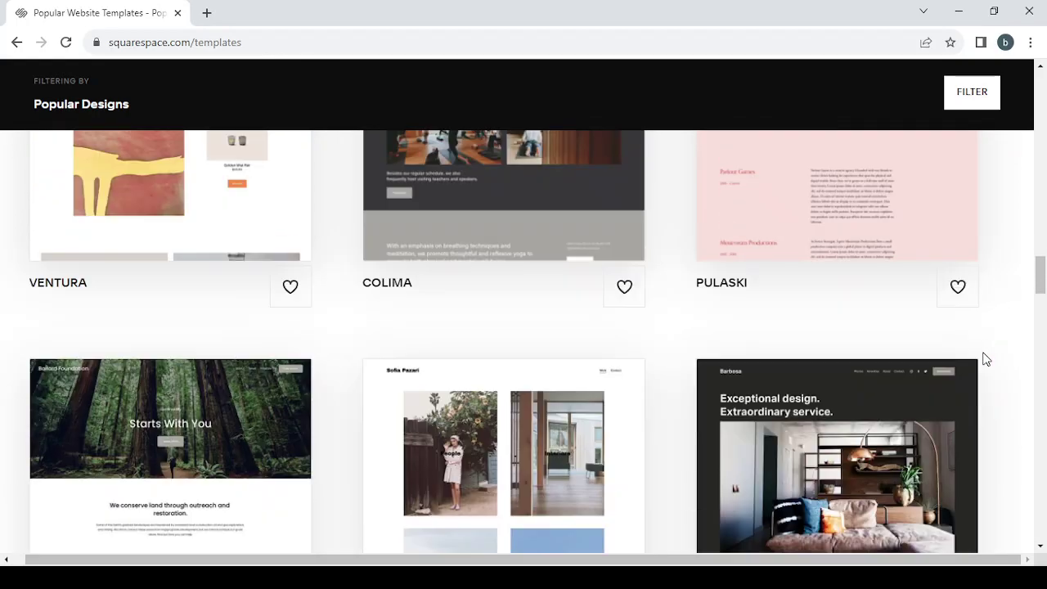
scroll(986, 358, down, 3)
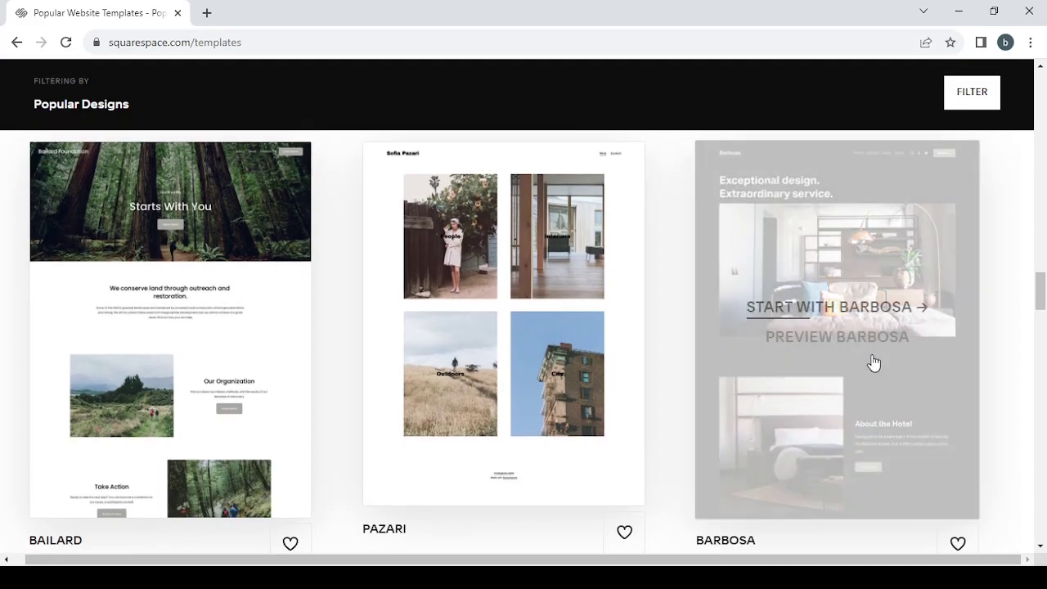
scroll(979, 381, down, 5)
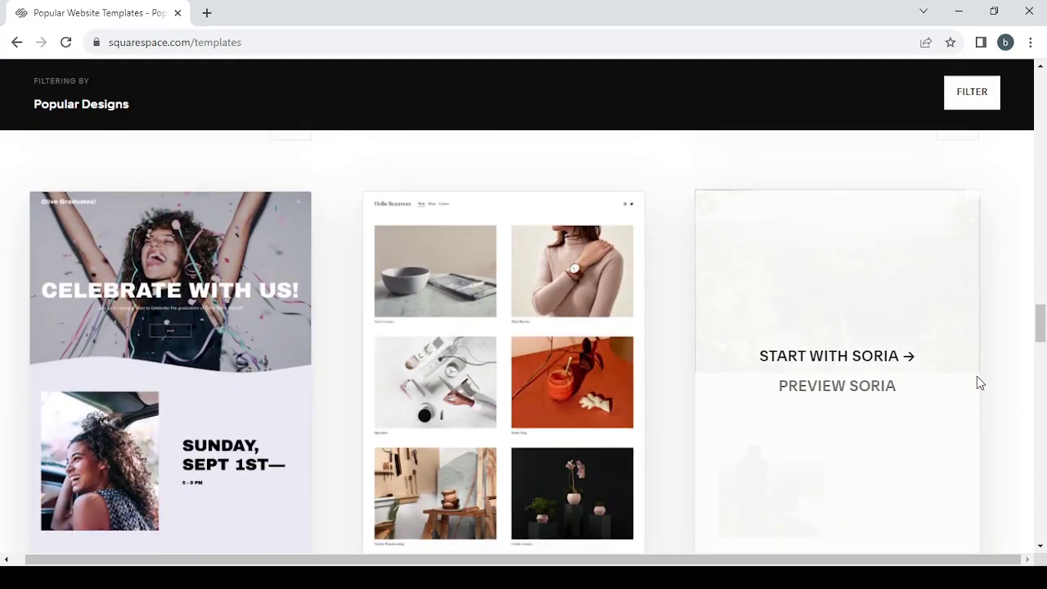
scroll(1037, 368, down, 2)
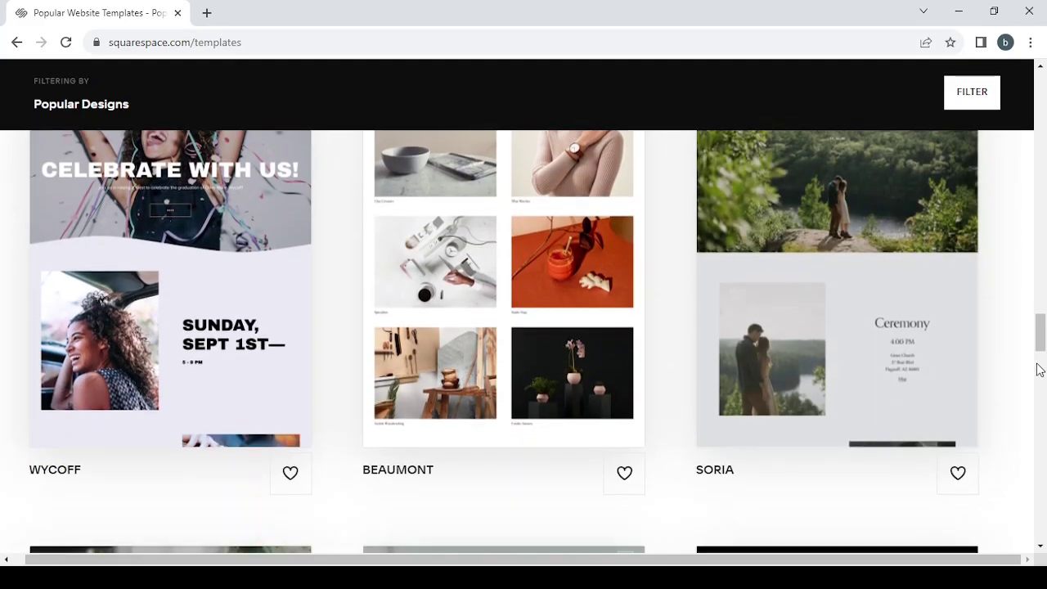
scroll(1039, 370, down, 4)
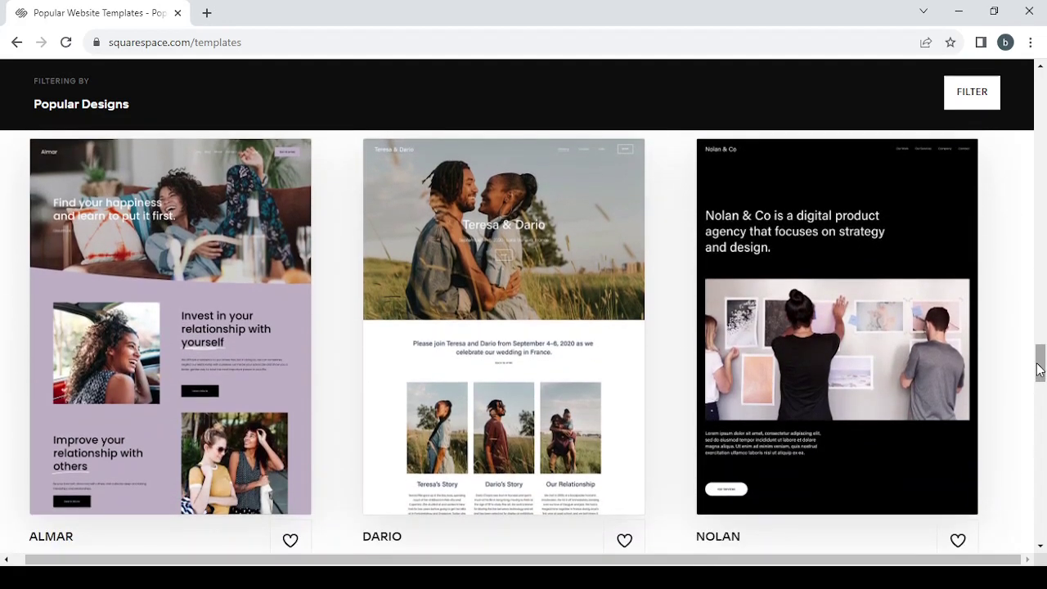
scroll(1039, 369, down, 6)
scroll(1039, 370, up, 3)
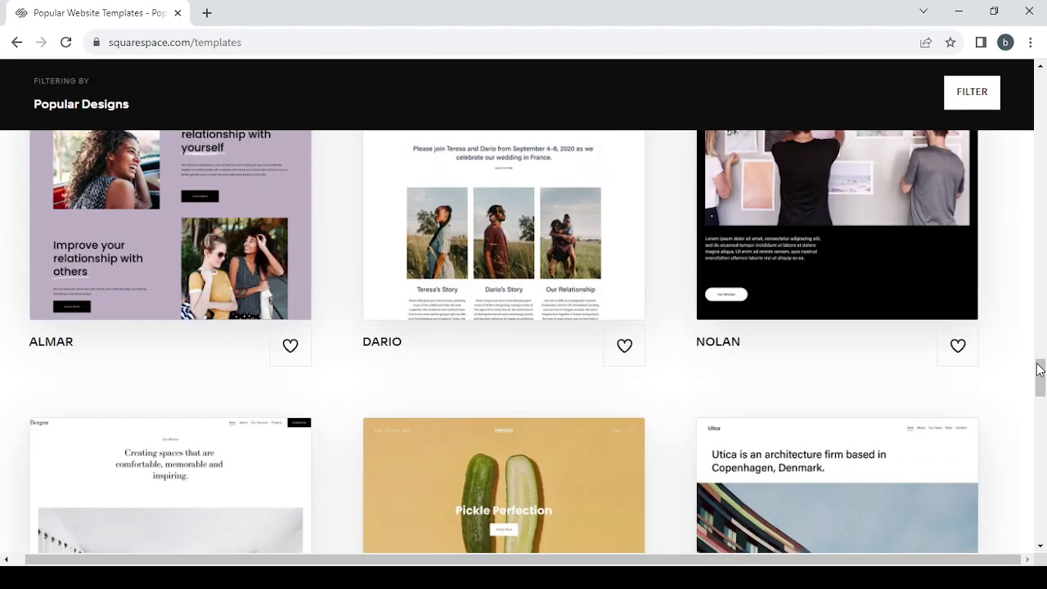
Filter the templates by the Health & Beauty topic and look over its best template matches
scroll(1039, 369, up, 20)
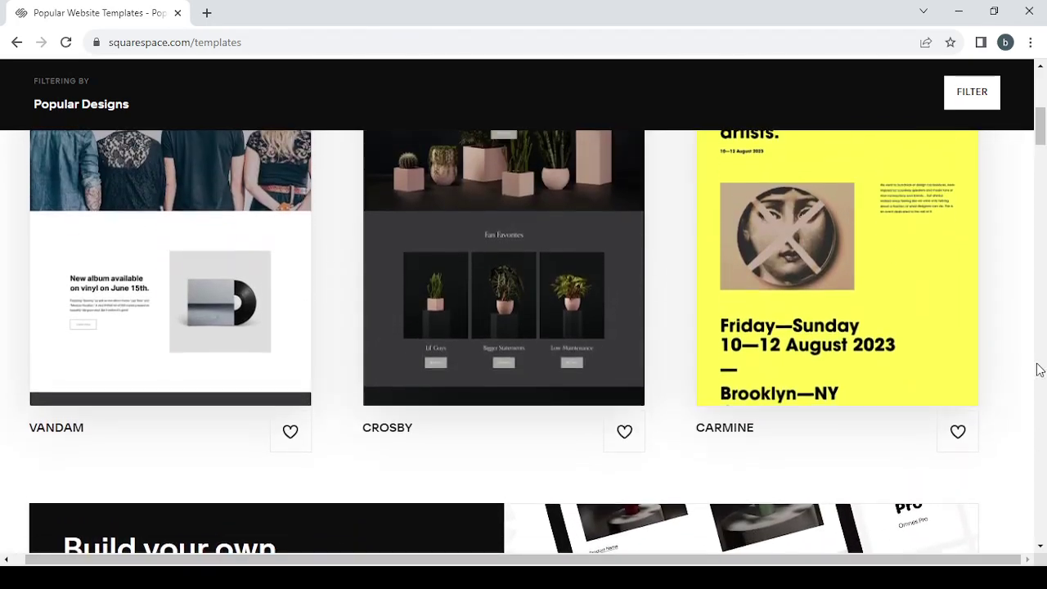
scroll(1039, 370, up, 6)
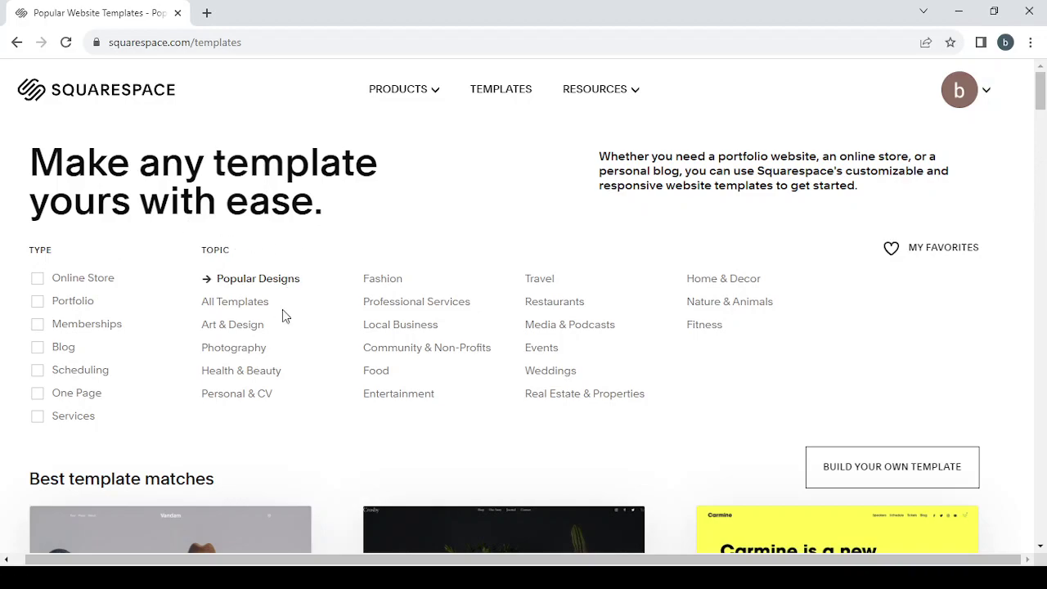
click(230, 378)
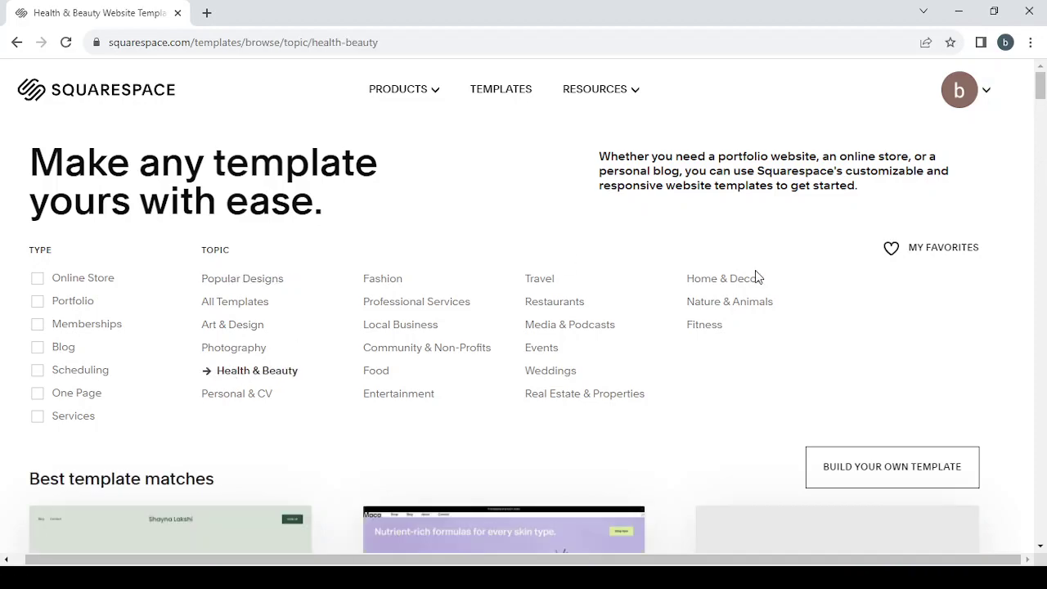
scroll(914, 297, down, 2)
scroll(1022, 330, down, 1)
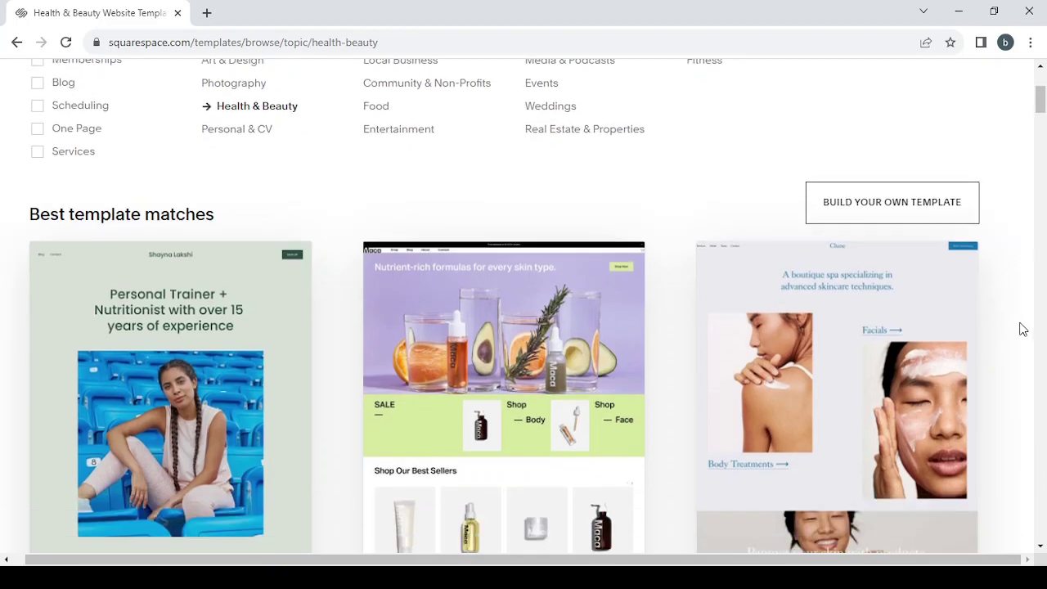
scroll(1039, 323, down, 2)
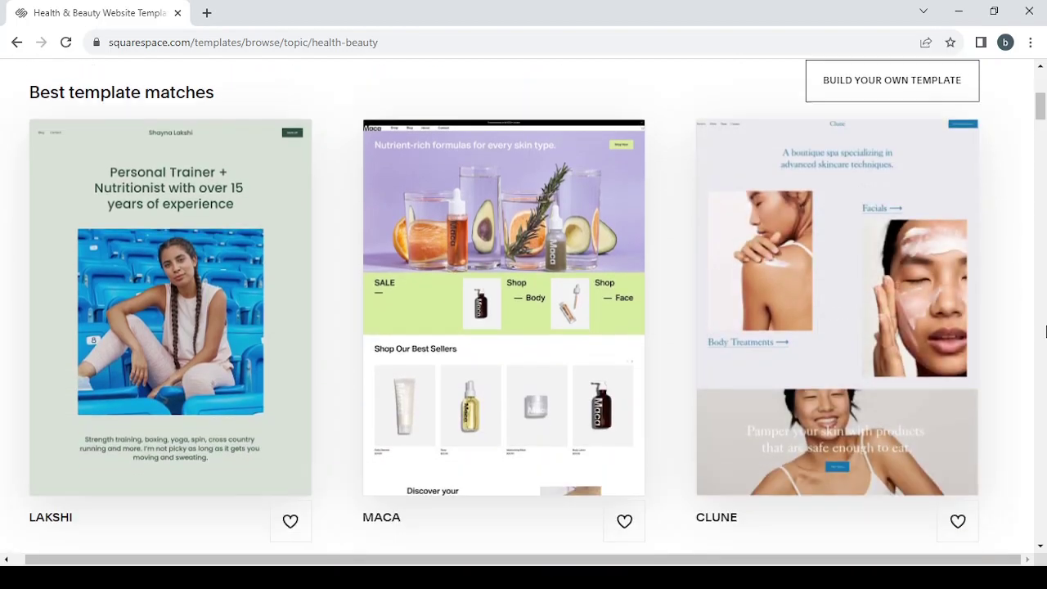
scroll(649, 373, up, 2)
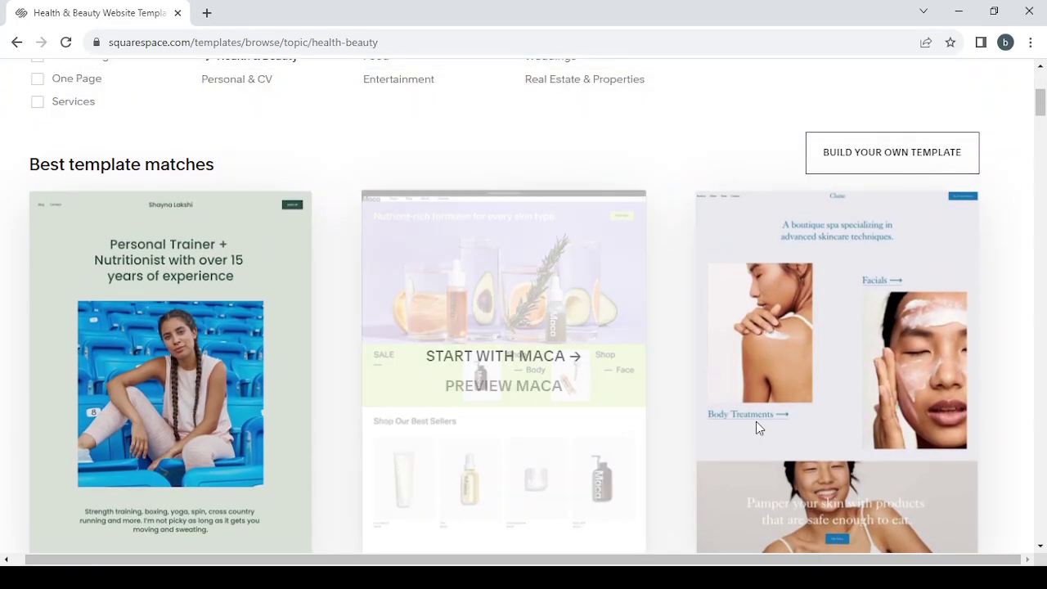
mouse_move(564, 326)
scroll(545, 381, down, 2)
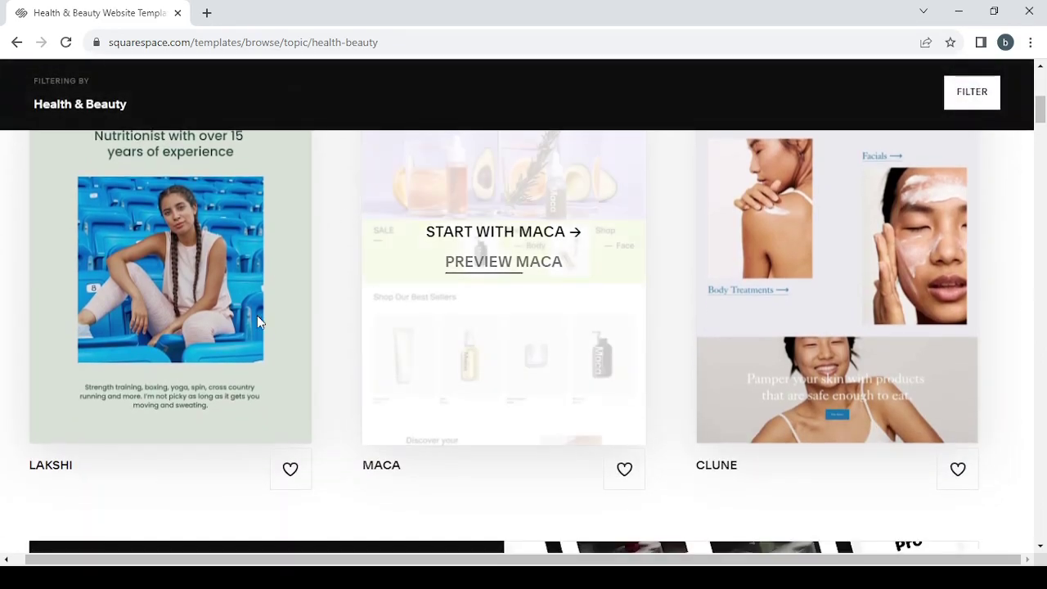
scroll(321, 346, up, 1)
scroll(298, 319, down, 4)
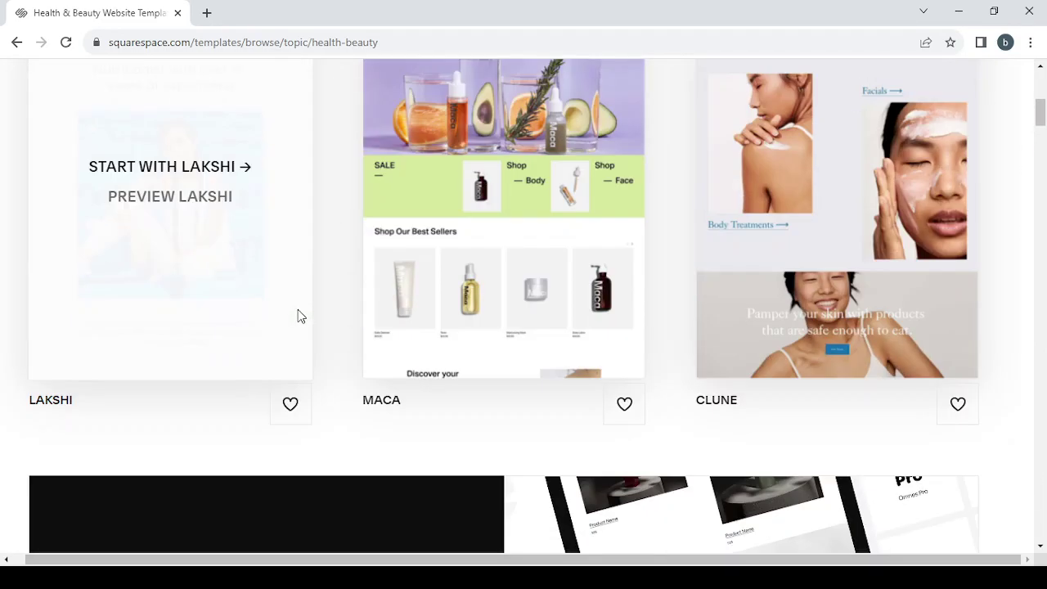
Browse the remaining Health & Beauty templates and open a preview of the Clove template
scroll(298, 317, down, 7)
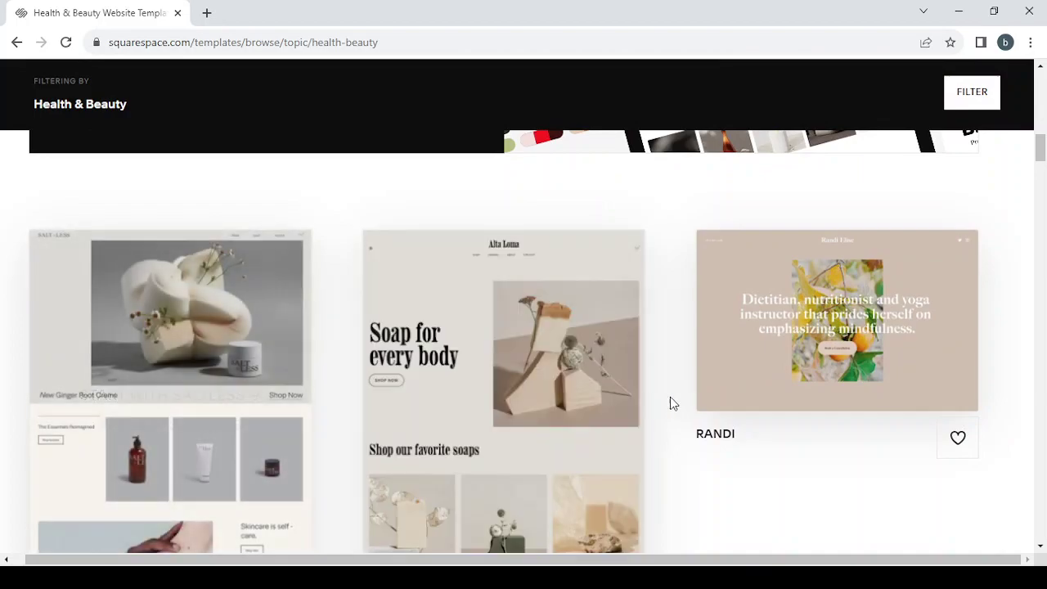
scroll(795, 478, down, 1)
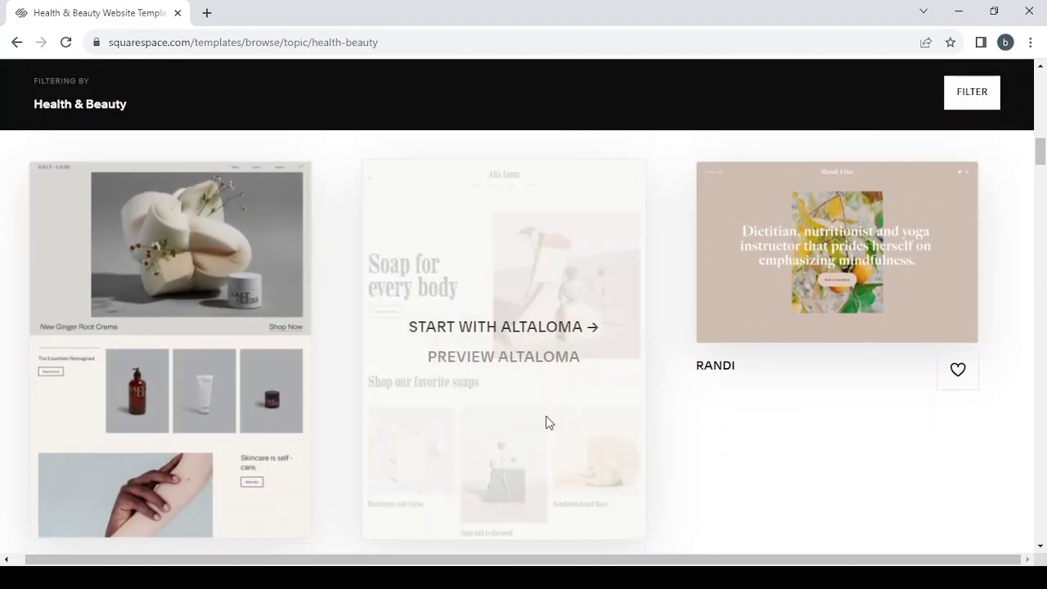
scroll(893, 507, down, 1)
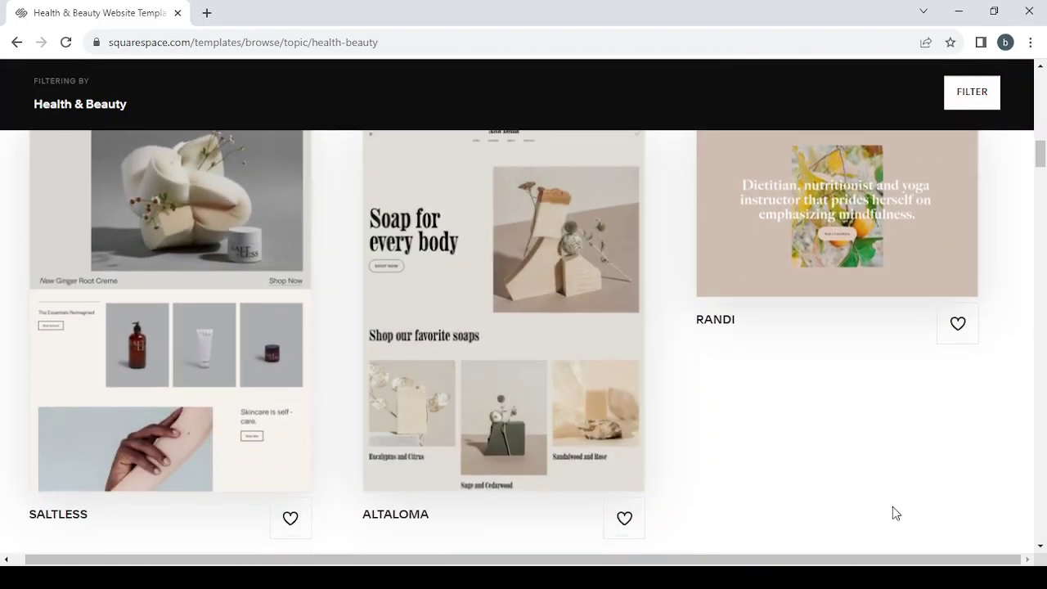
scroll(892, 506, up, 1)
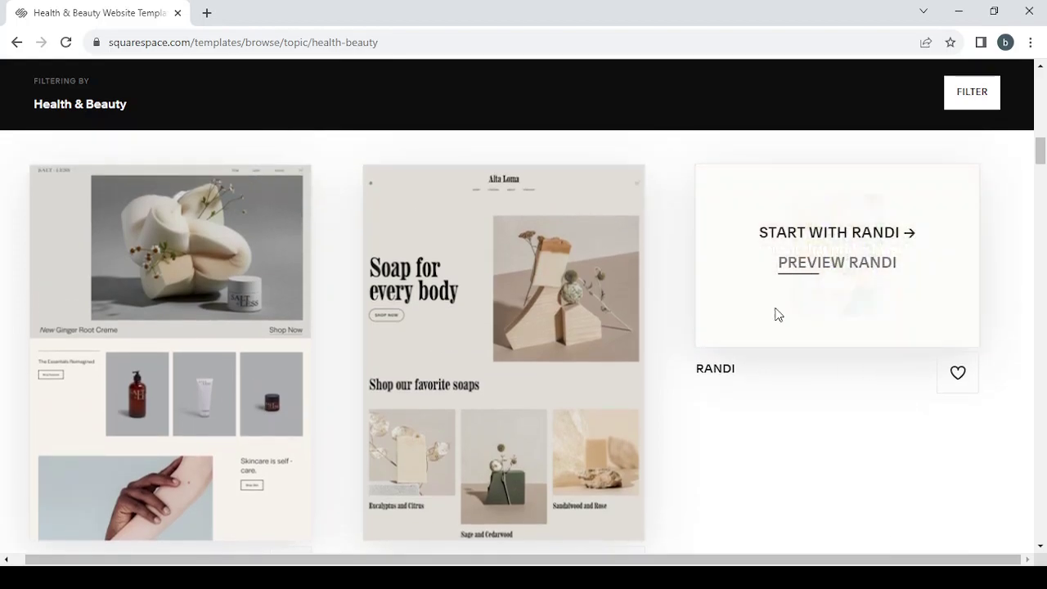
scroll(1040, 374, down, 6)
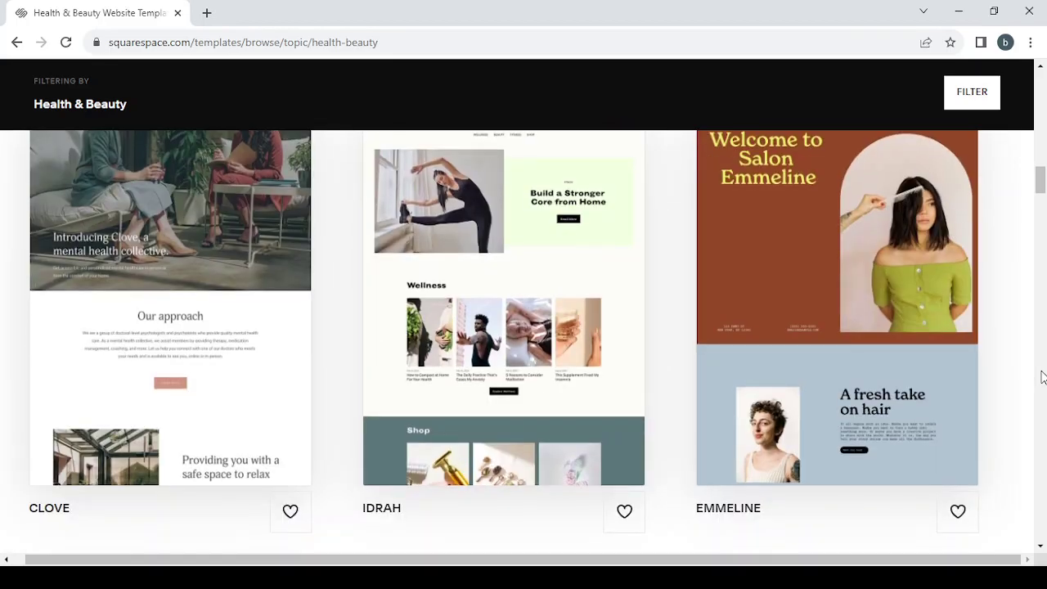
scroll(1042, 376, up, 1)
mouse_move(843, 370)
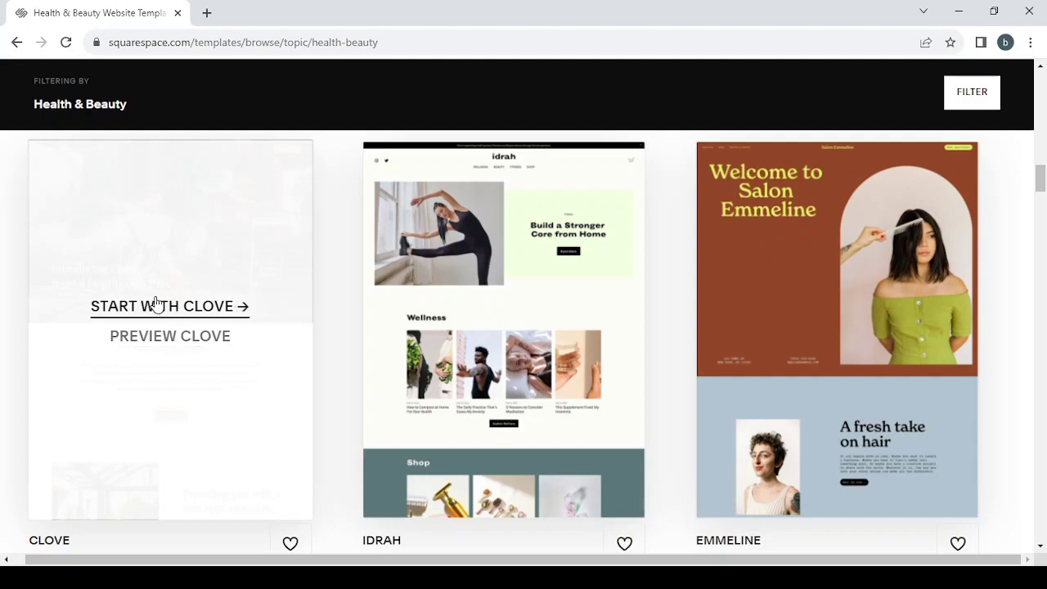
click(171, 343)
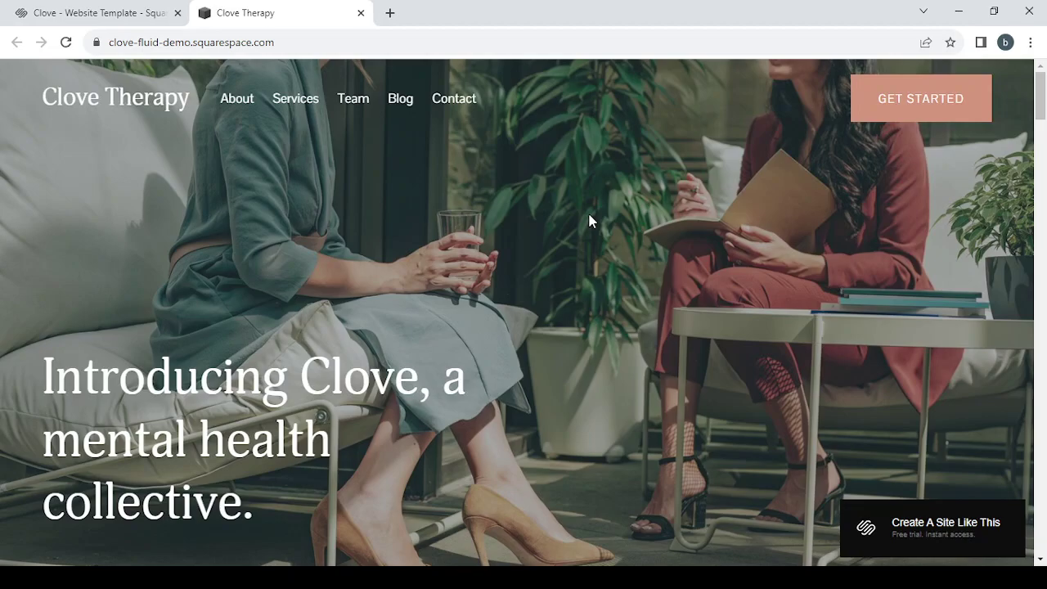
Look through the Clove demo site's home page from start to end, then close the demo
scroll(580, 357, down, 9)
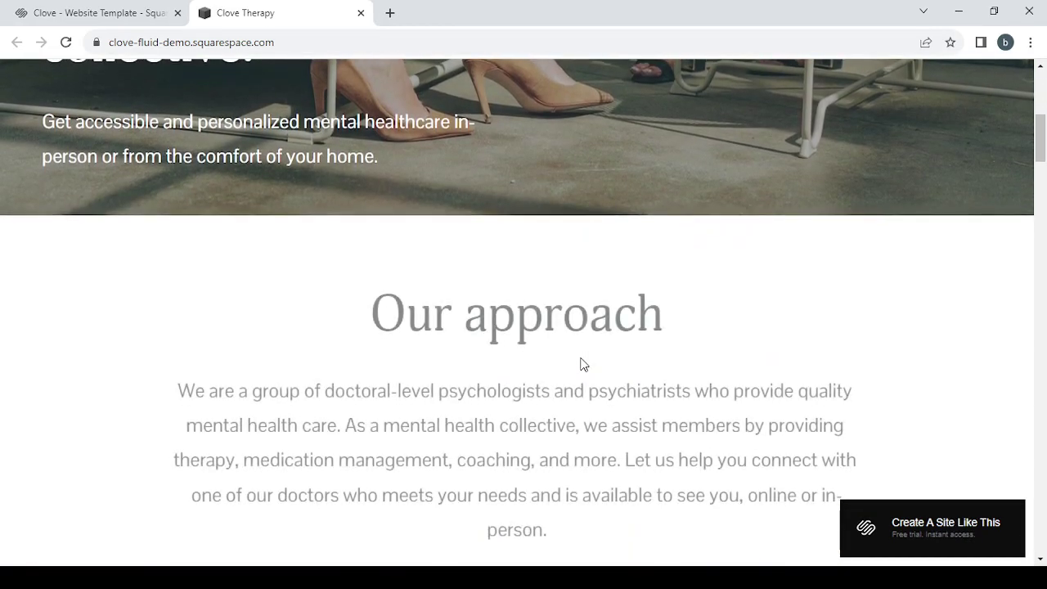
scroll(583, 364, down, 12)
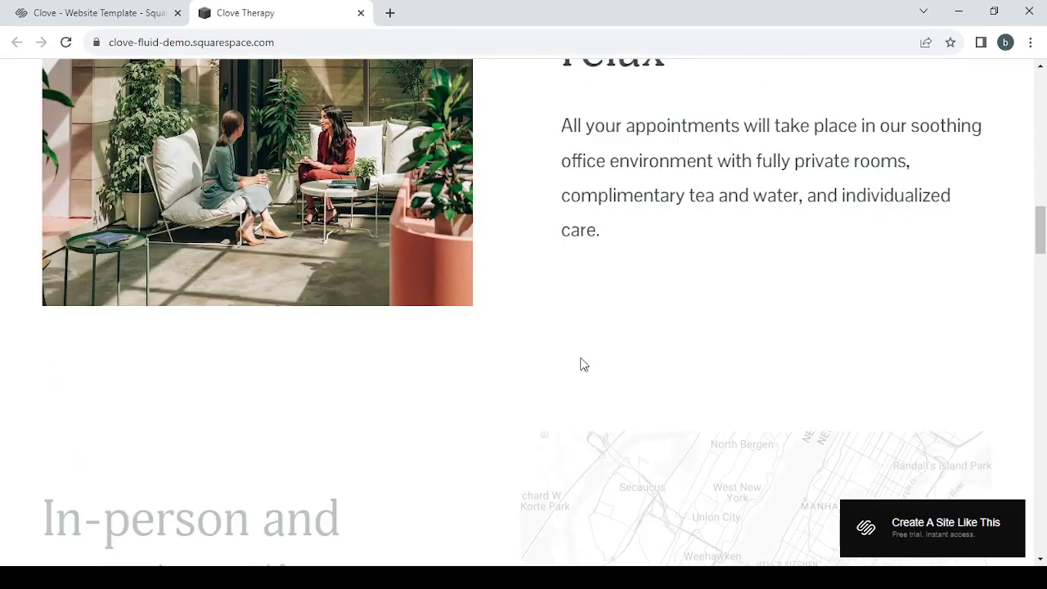
scroll(583, 365, down, 12)
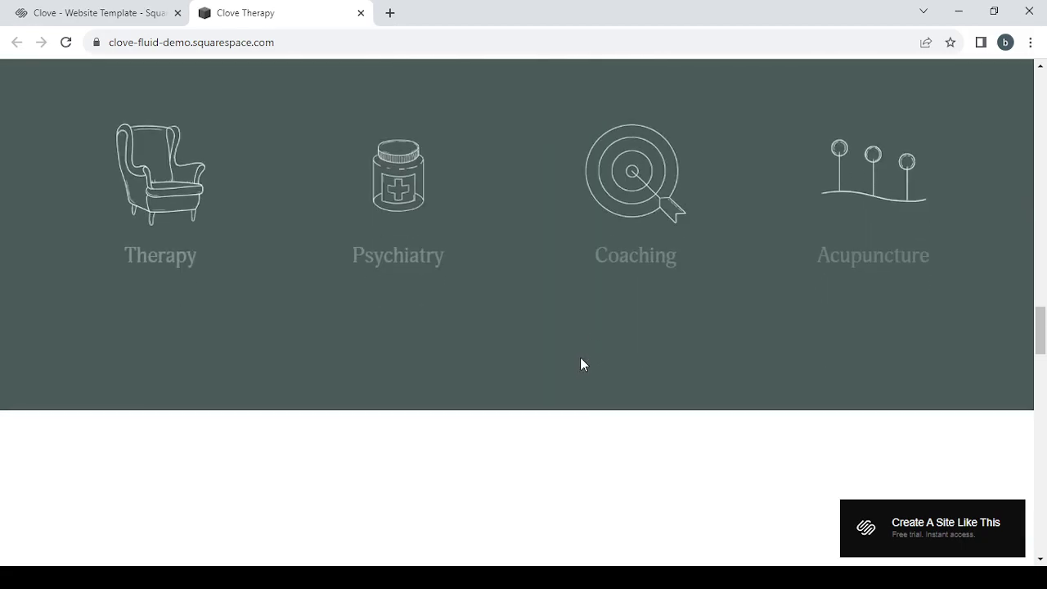
scroll(583, 365, down, 12)
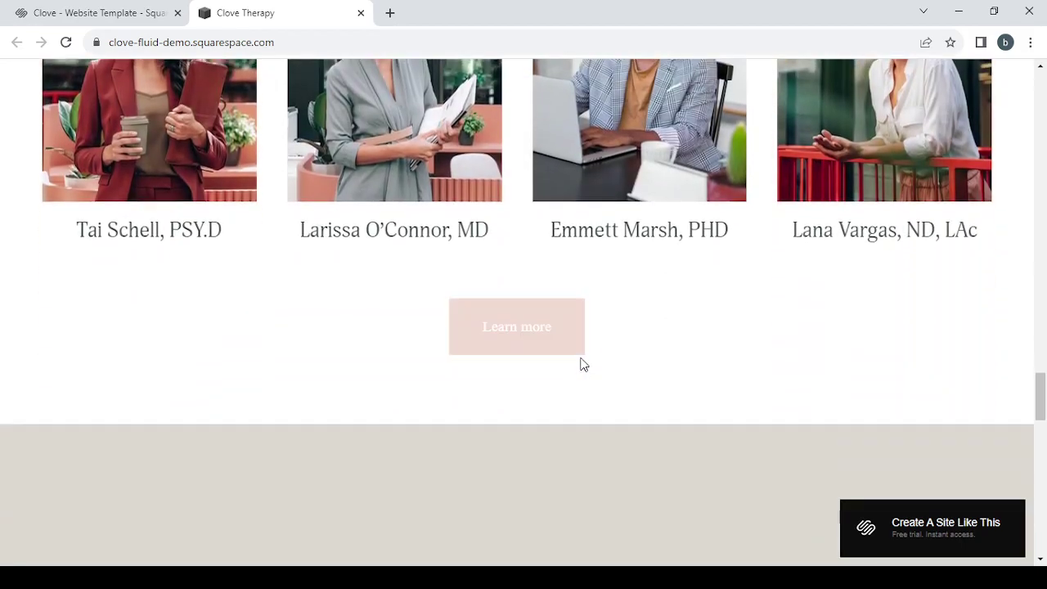
scroll(584, 365, down, 12)
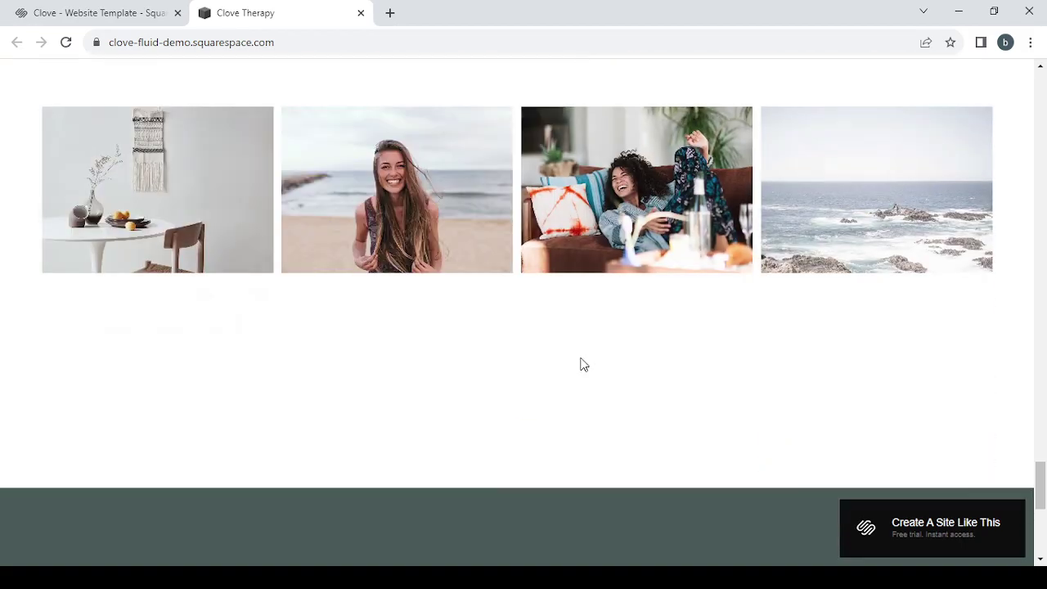
scroll(583, 365, up, 20)
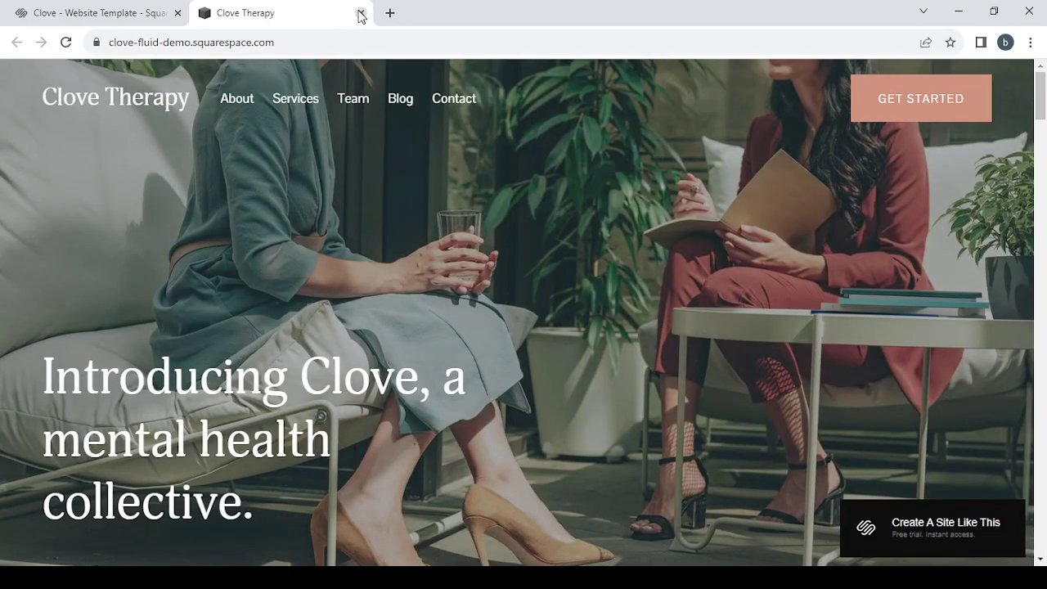
click(361, 13)
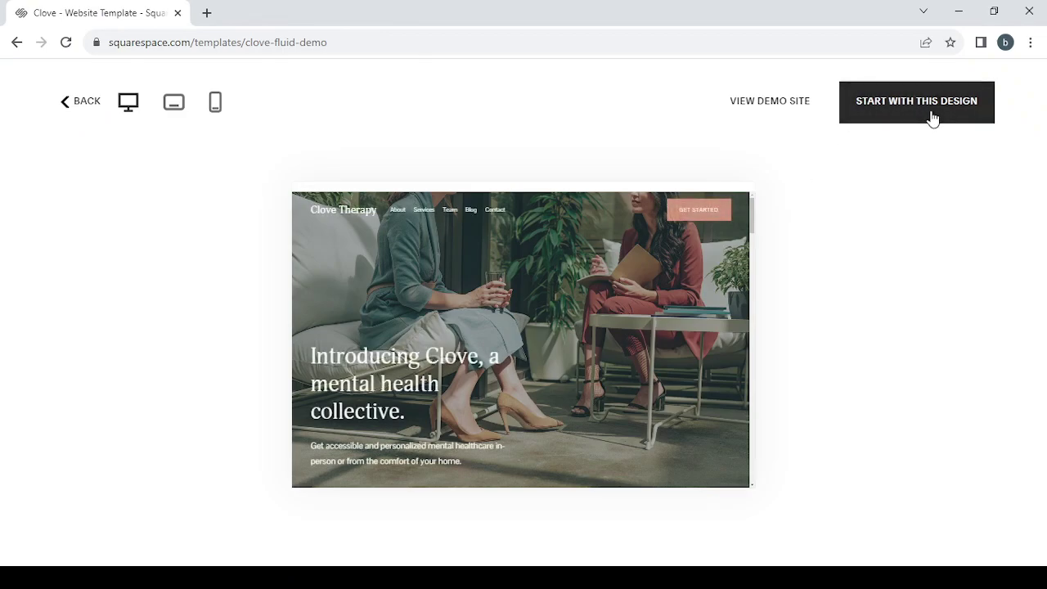
Start a website with the Clove design, title it "health and wellness", and close the welcome guide
click(933, 119)
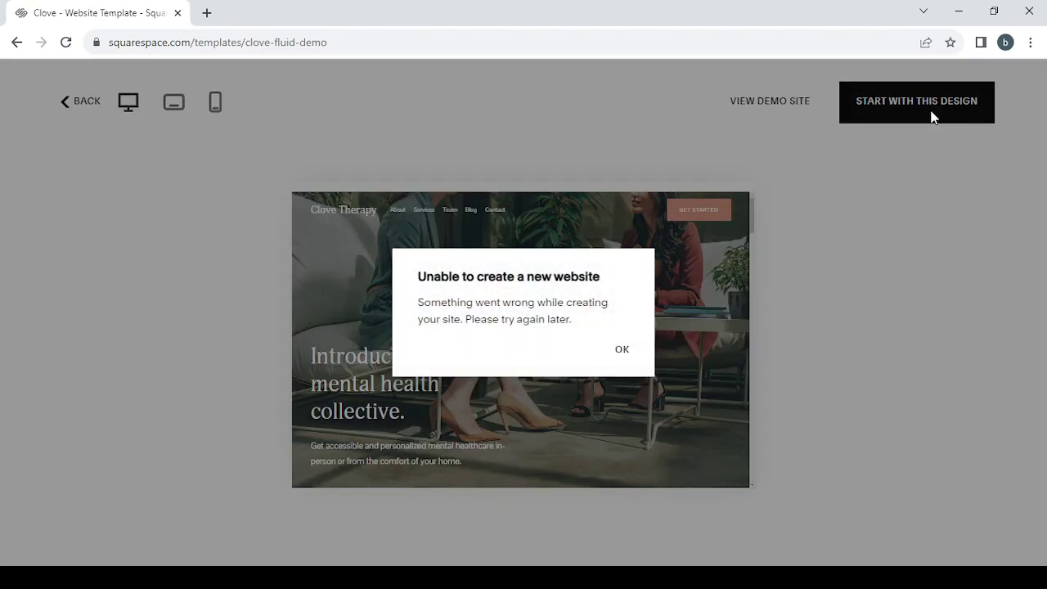
click(620, 350)
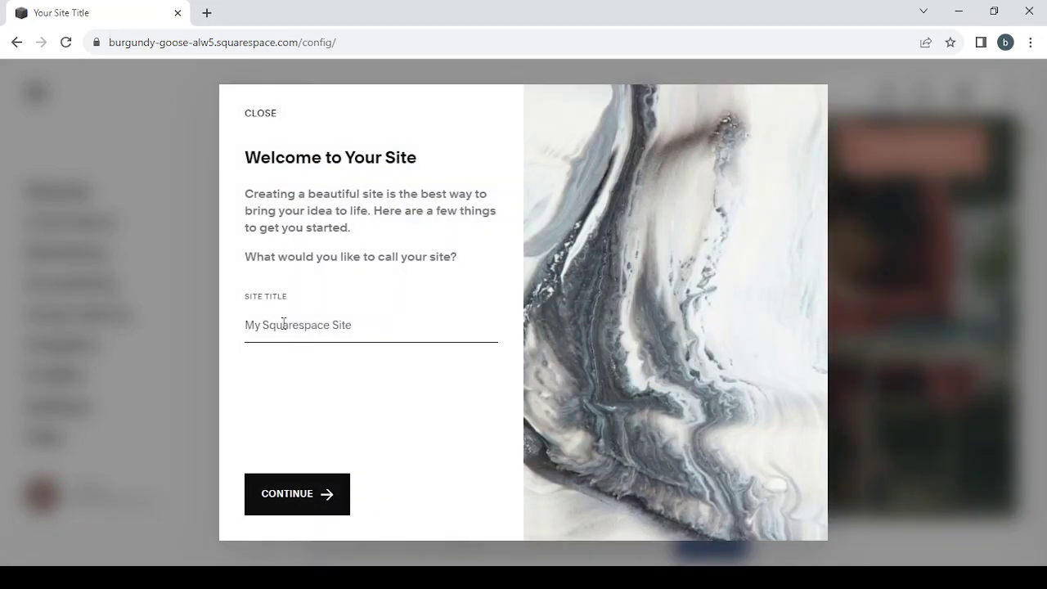
text(health and wellness)
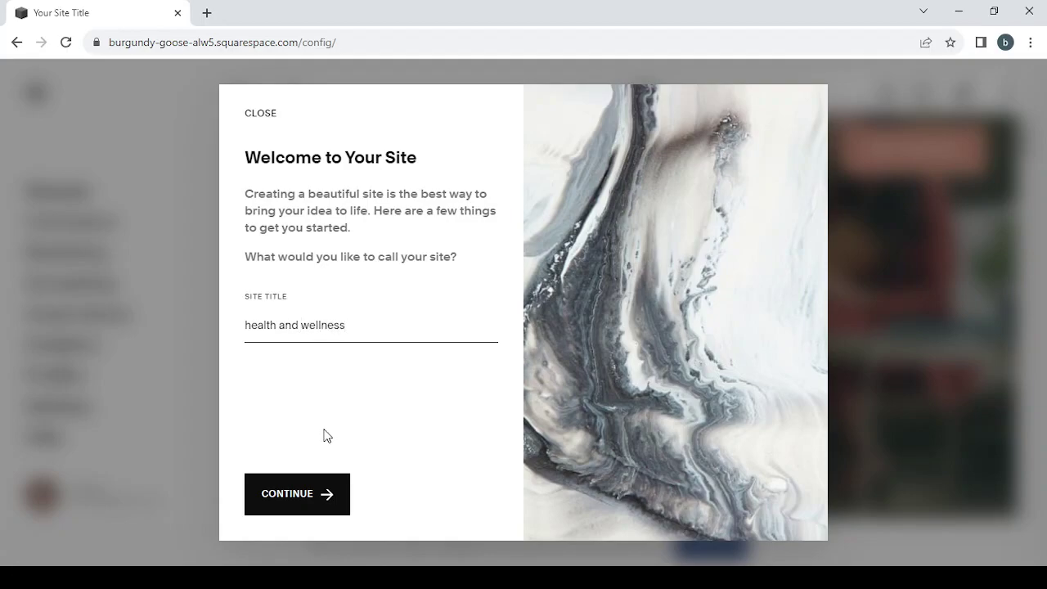
click(305, 492)
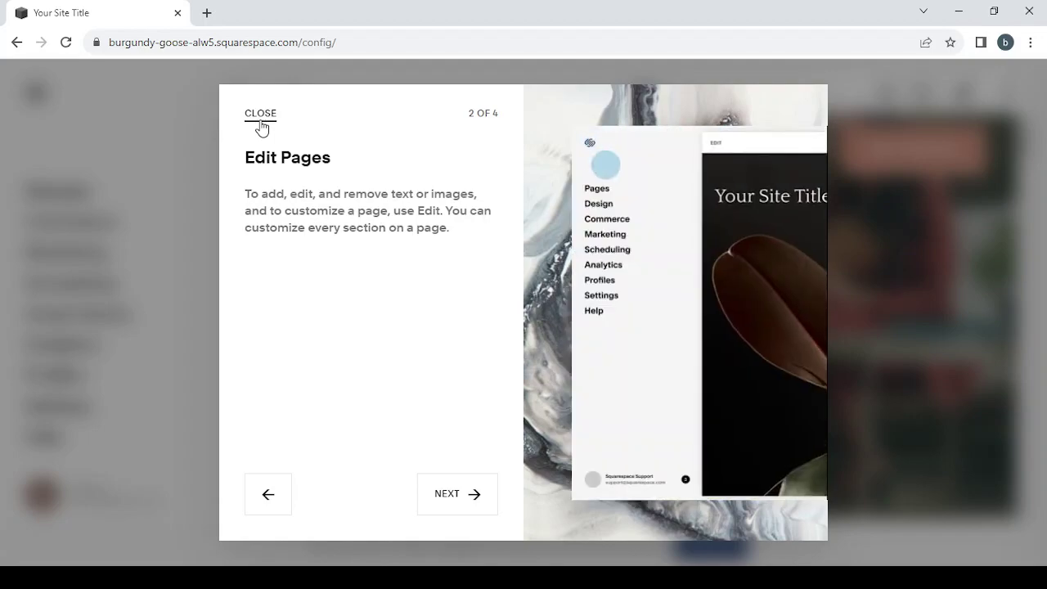
click(260, 114)
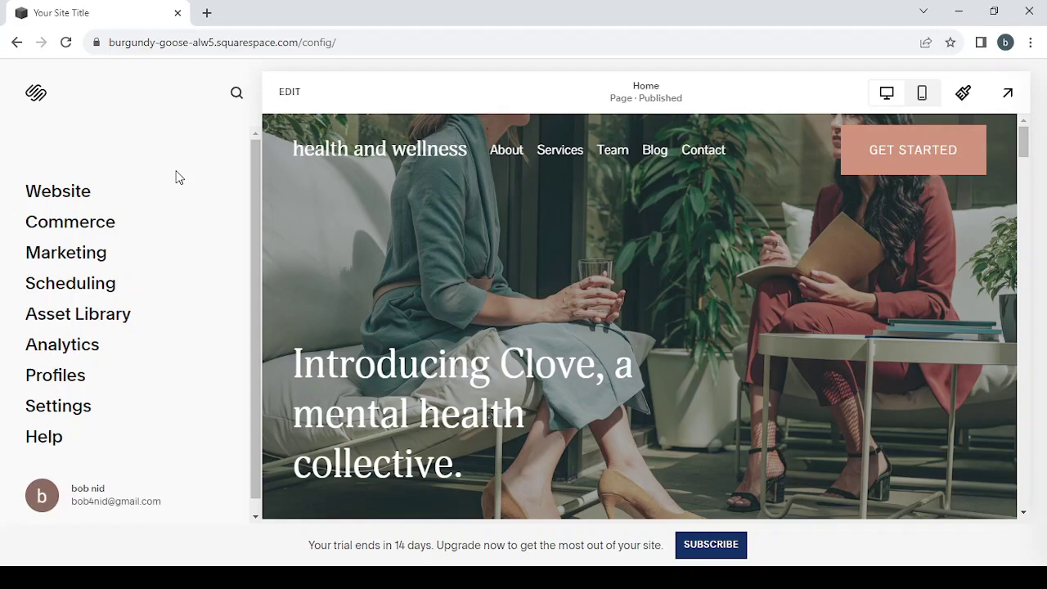
Look over the site's Pages list and the Commerce section with its store setup tasks, returning to the main dashboard
click(66, 194)
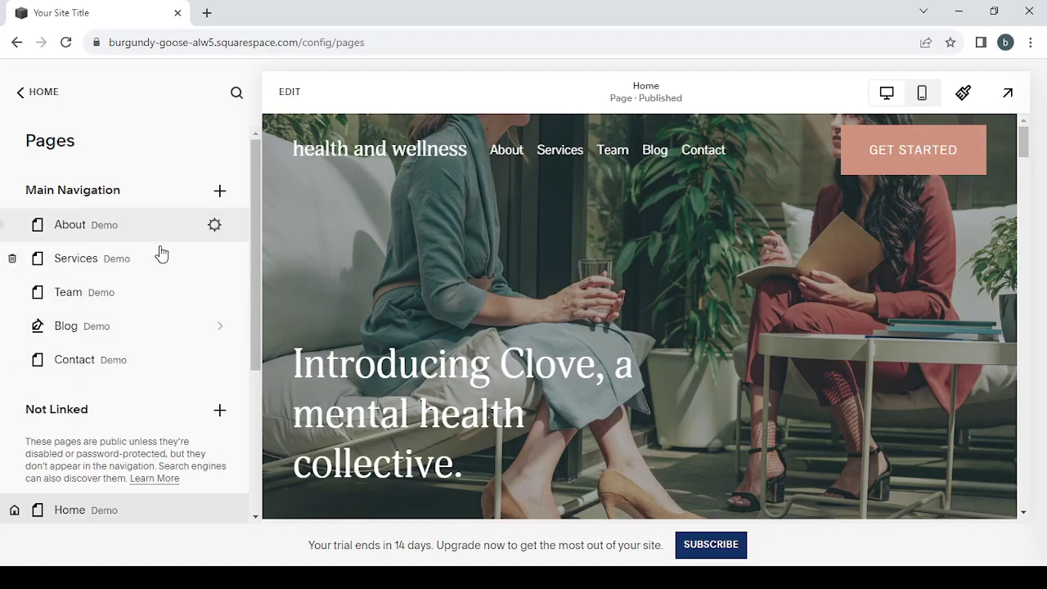
click(17, 92)
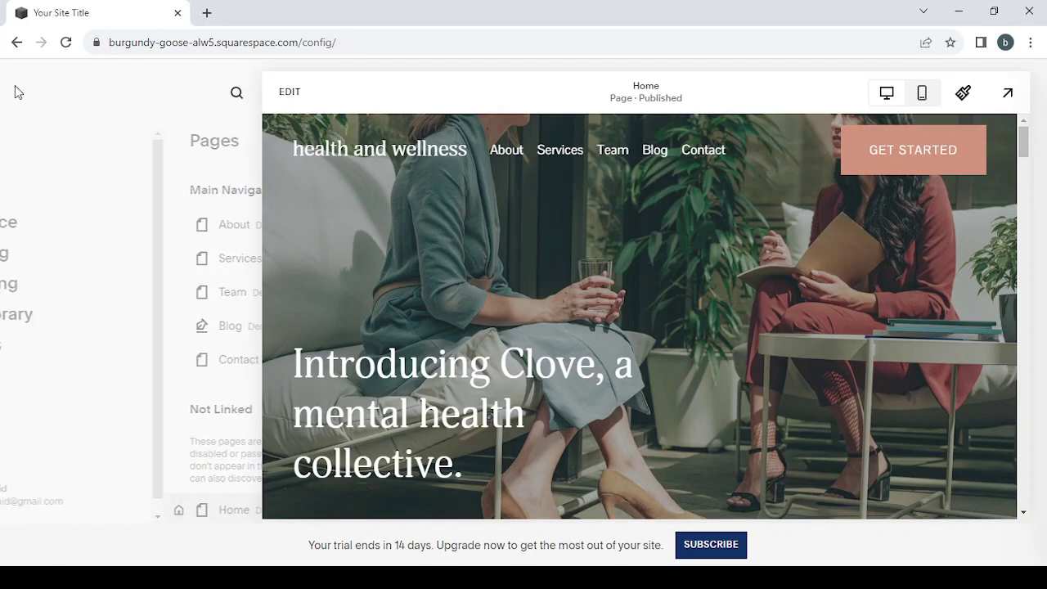
click(80, 227)
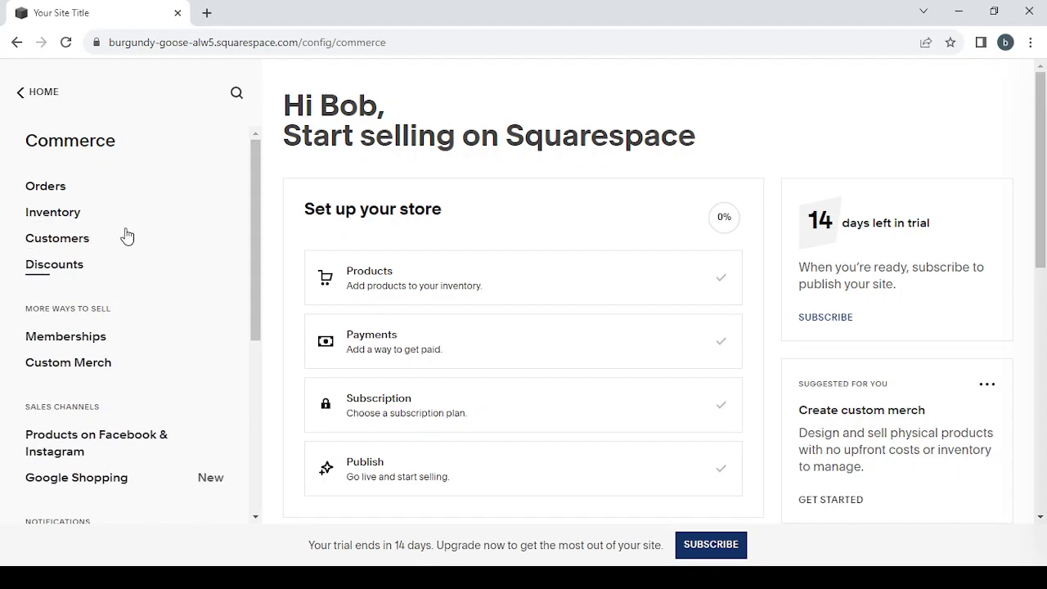
click(21, 92)
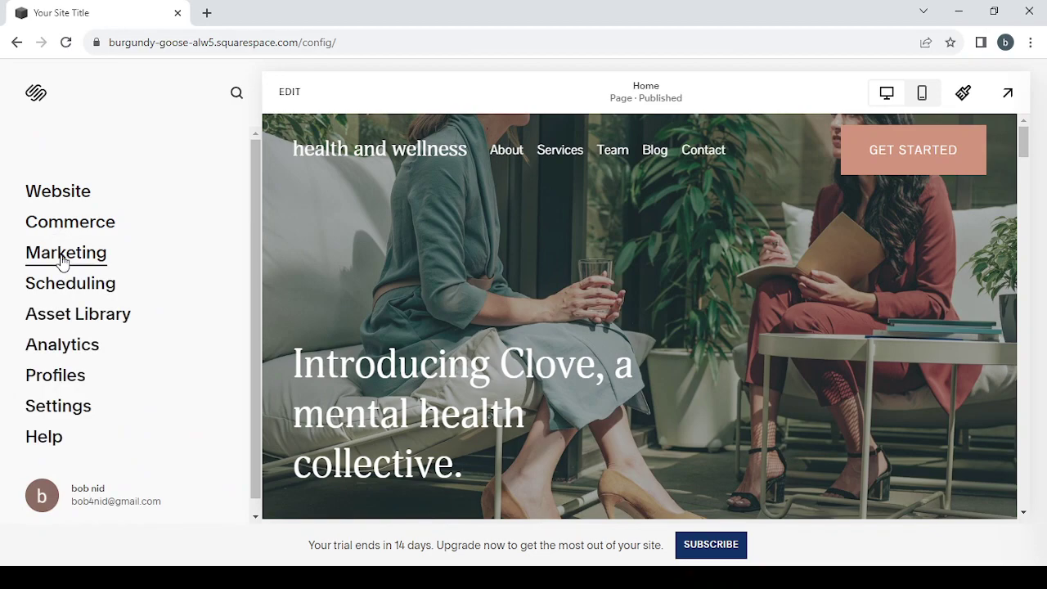
Look over the Marketing section's email campaign, discovery, engagement and promotion options, and return to the main dashboard
click(62, 260)
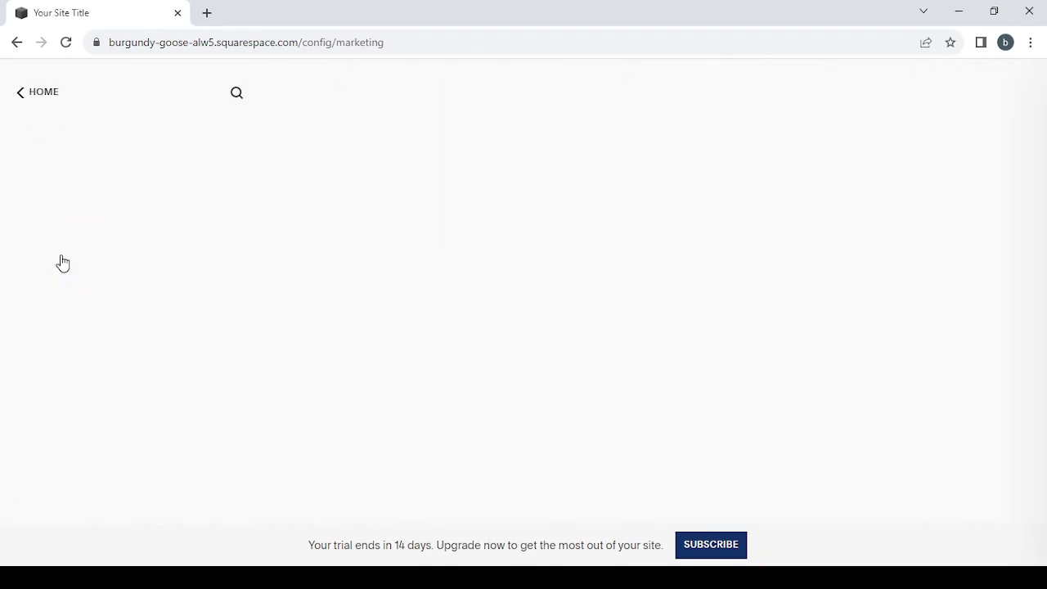
click(99, 184)
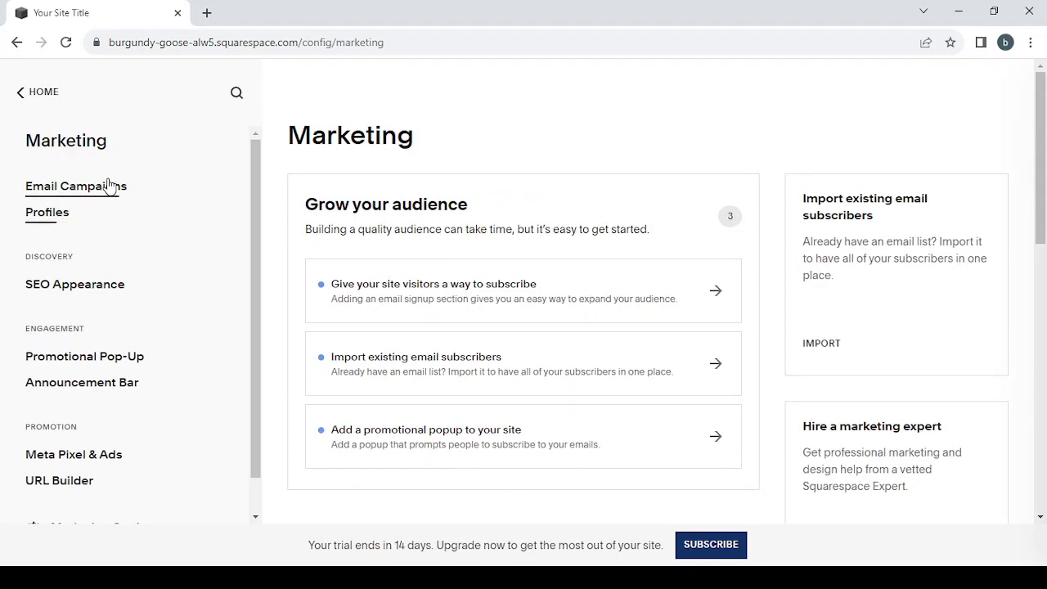
click(18, 94)
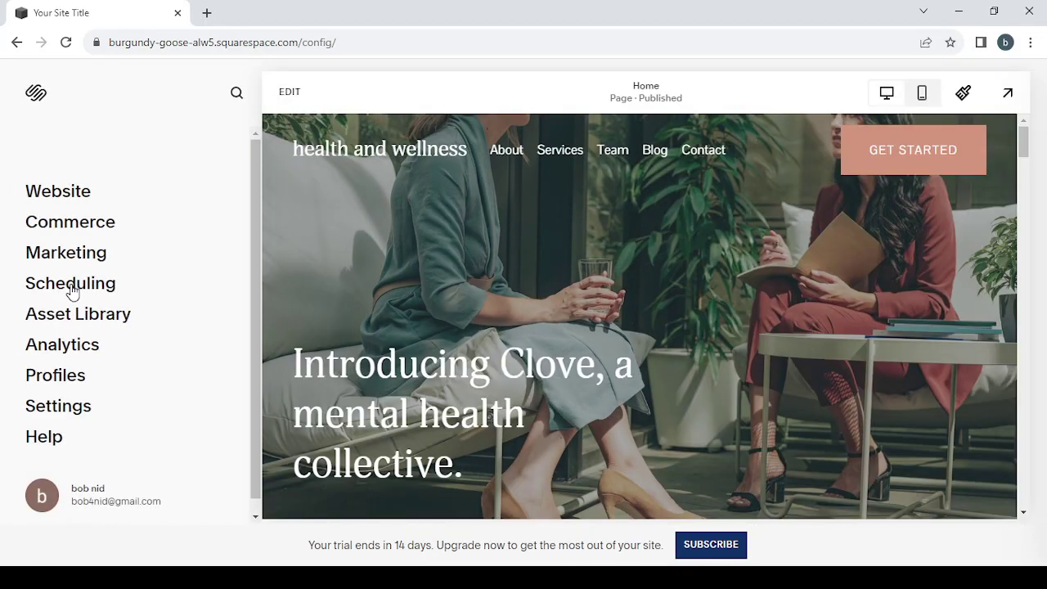
Open Scheduling, dismiss the scheduling page setup, review the scheduling page tasks, and return to the main dashboard
click(72, 292)
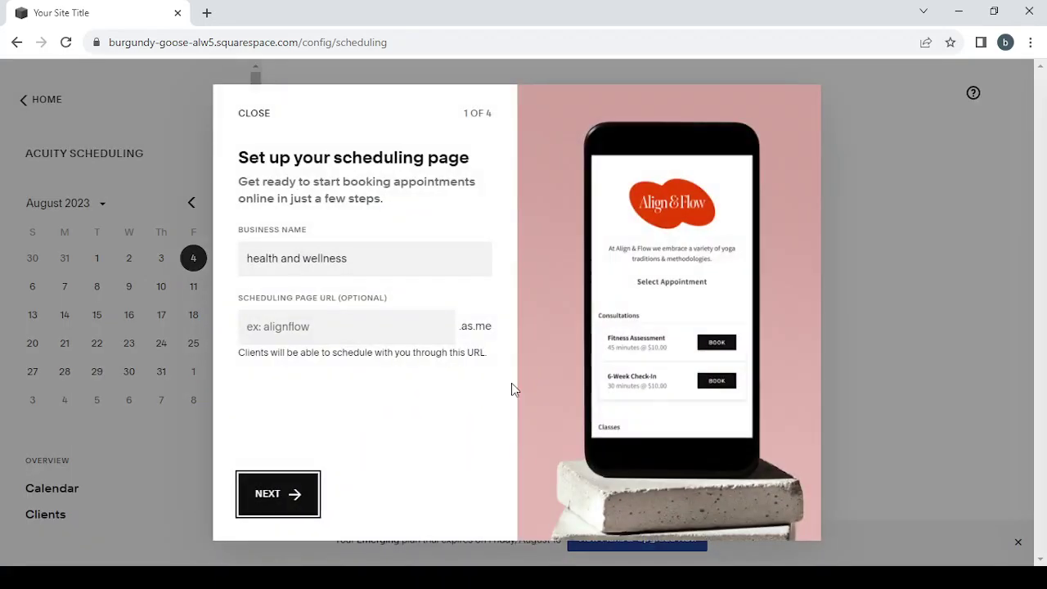
click(255, 120)
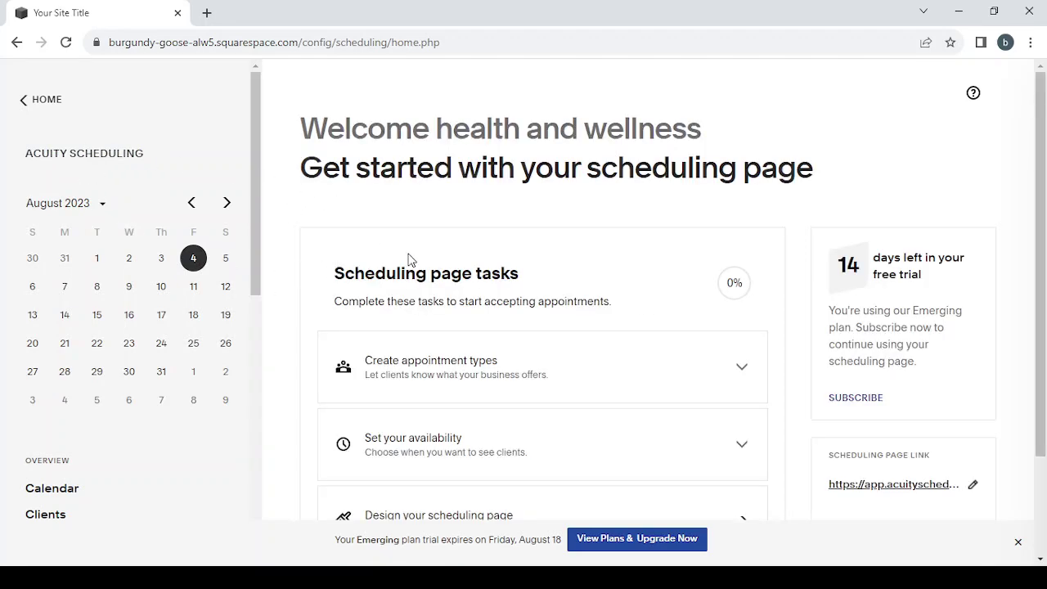
scroll(409, 259, down, 3)
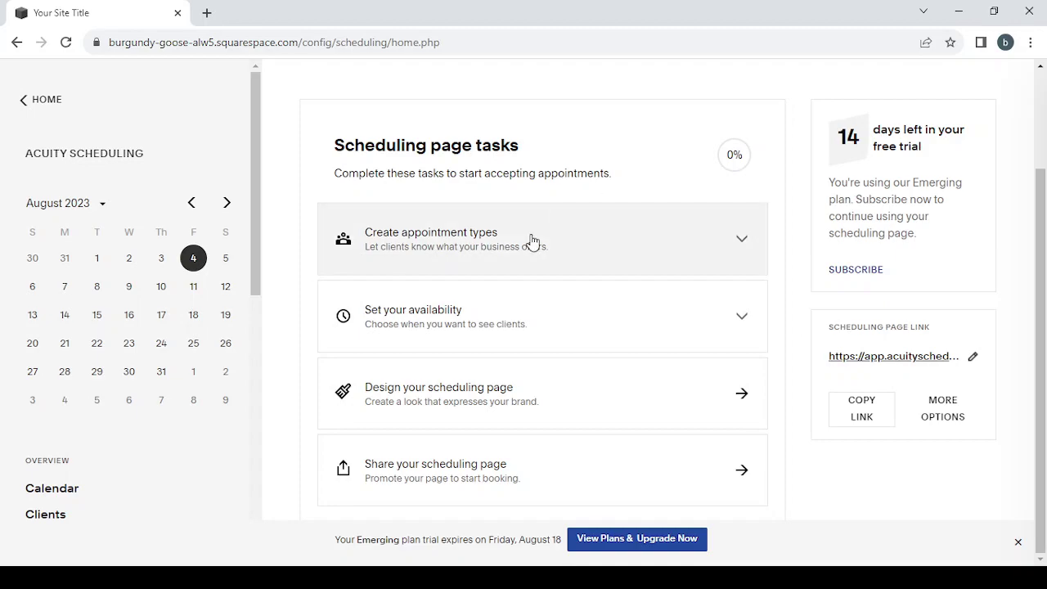
scroll(532, 241, up, 2)
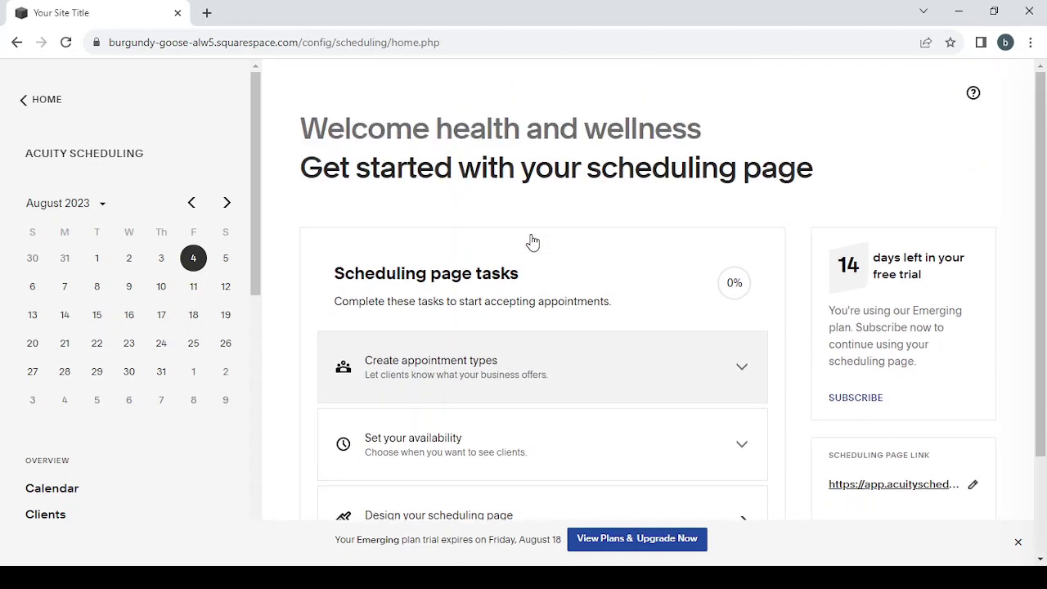
click(29, 105)
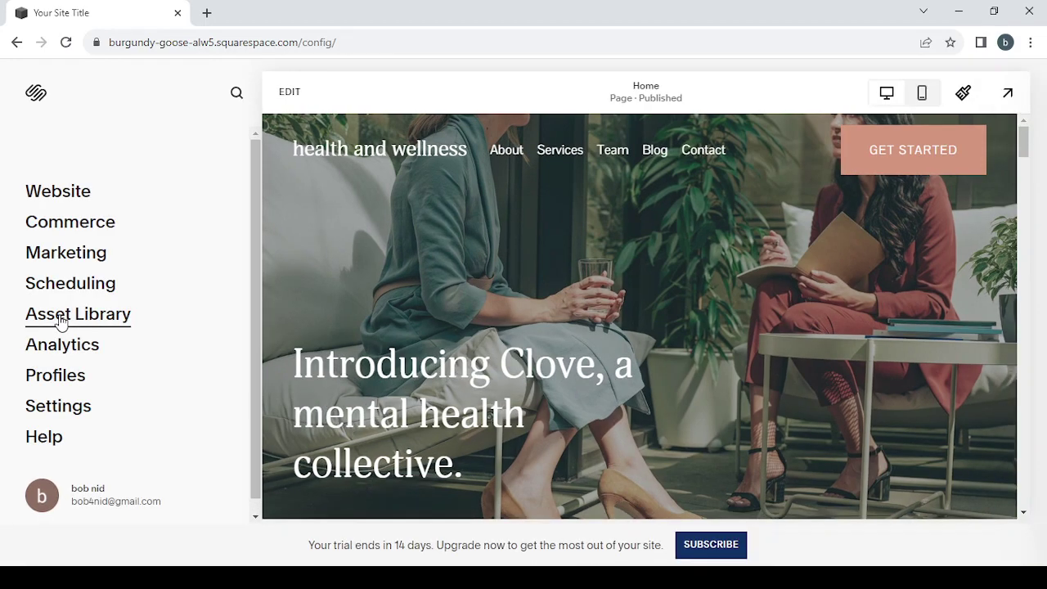
Look over the Asset Library's files and the Analytics sales overview, returning to the main dashboard
click(61, 321)
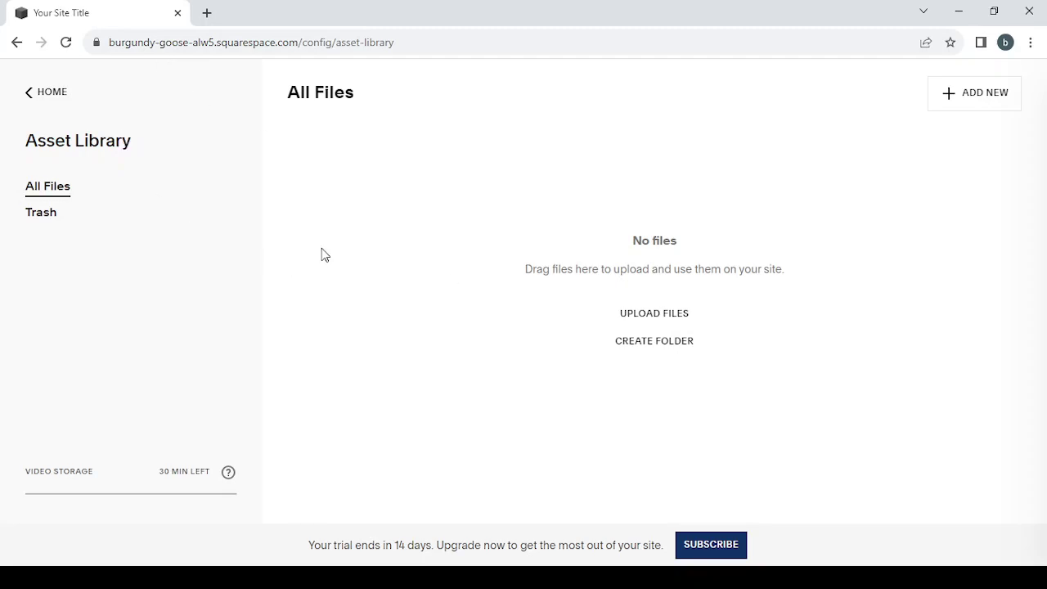
click(29, 99)
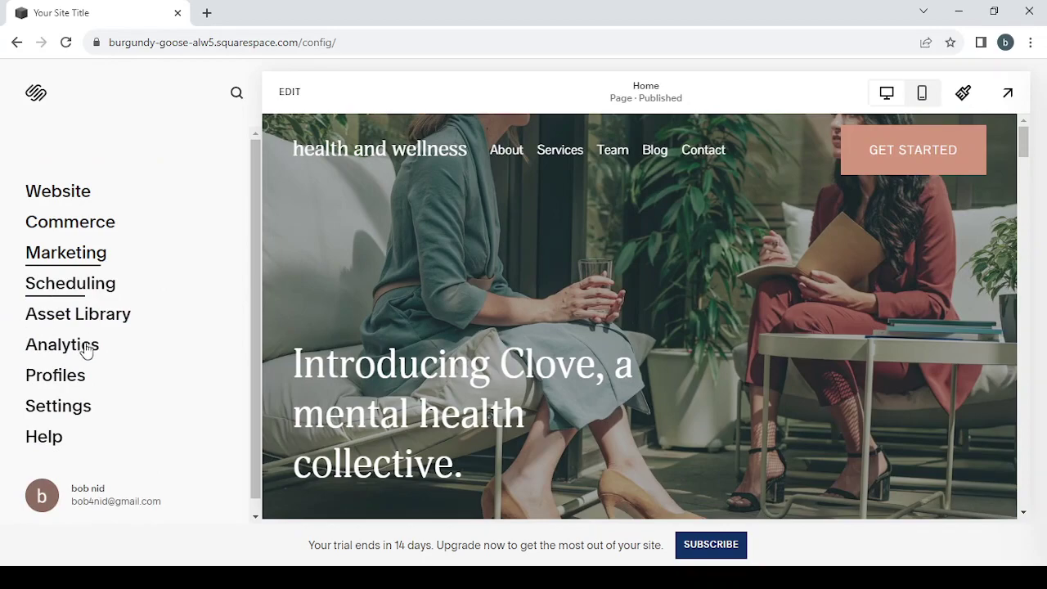
click(53, 350)
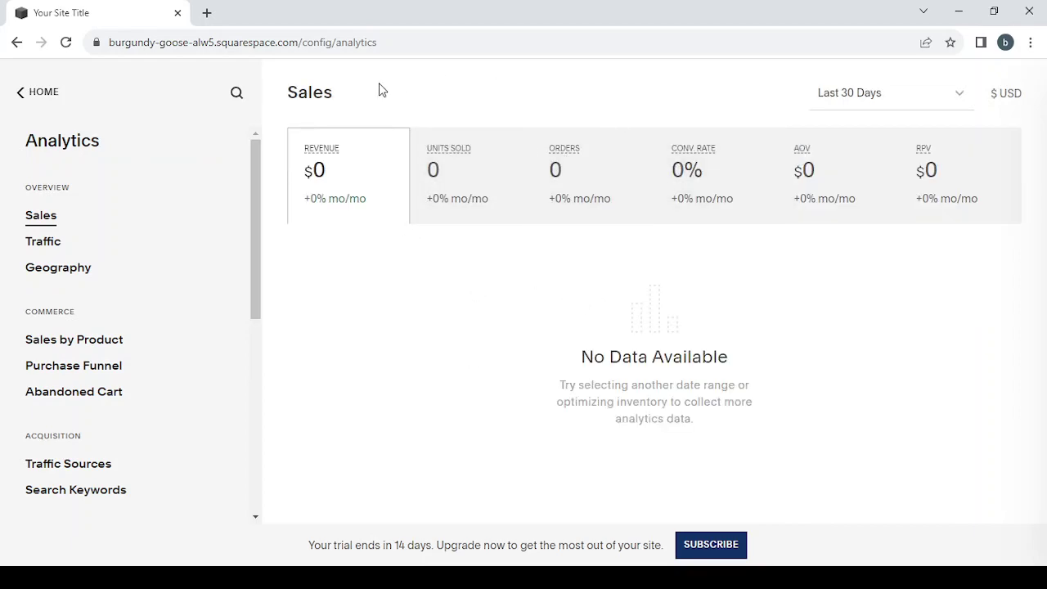
click(23, 100)
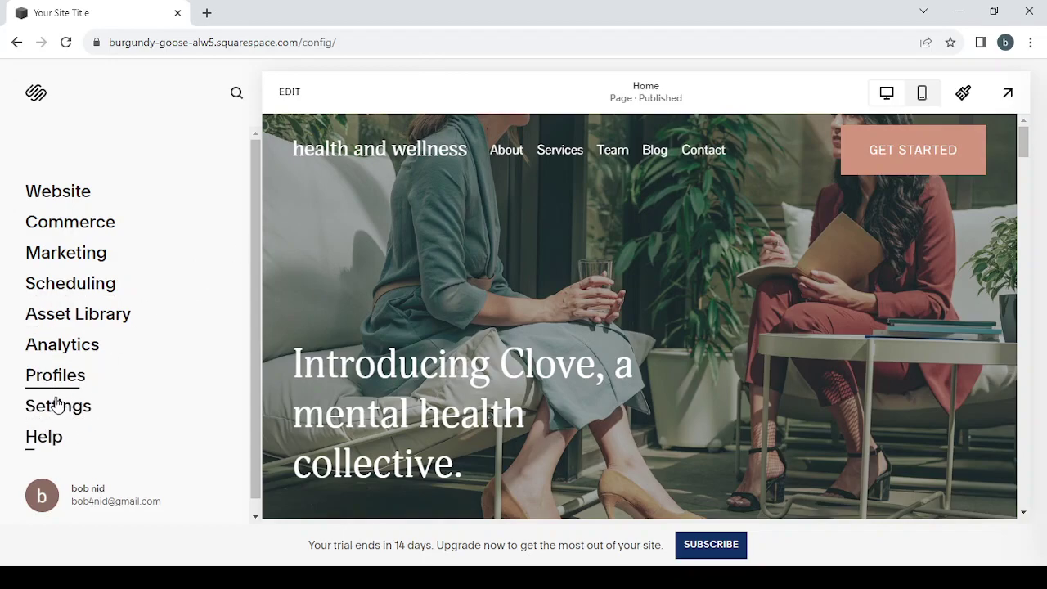
Open the site settings and look through the website, commerce, marketing, third-party and account options
click(56, 409)
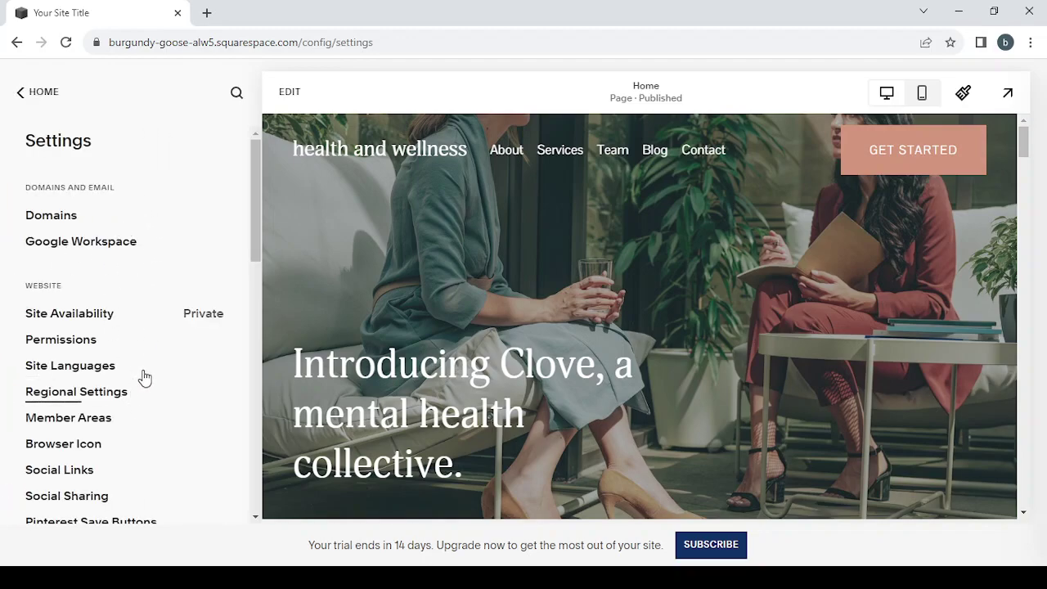
scroll(143, 367, down, 5)
scroll(143, 367, down, 5)
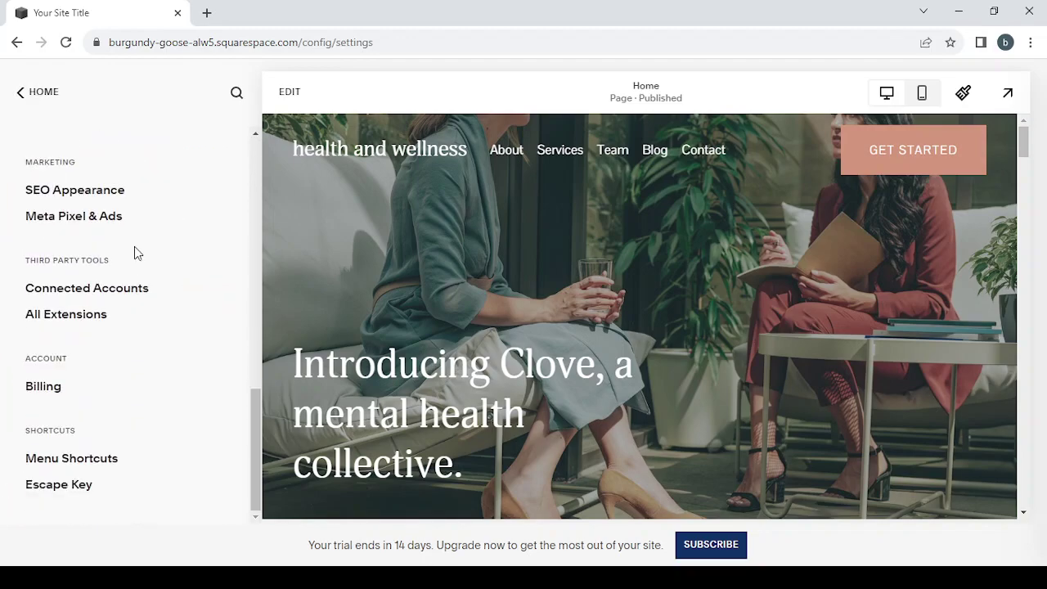
scroll(134, 249, up, 4)
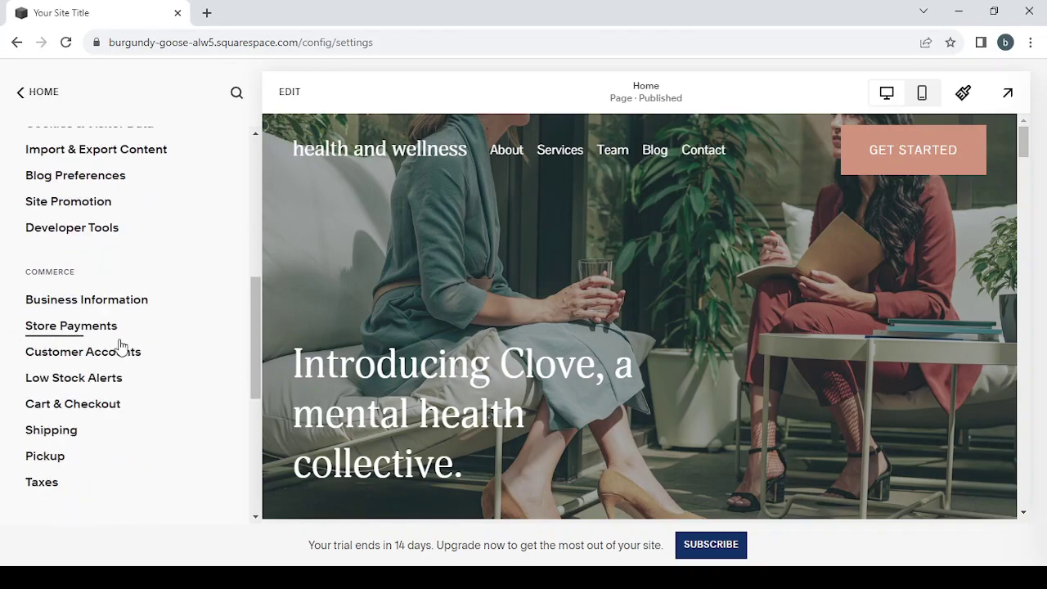
Review the payment processors offered under Store Payments and return to the list of site settings
click(69, 334)
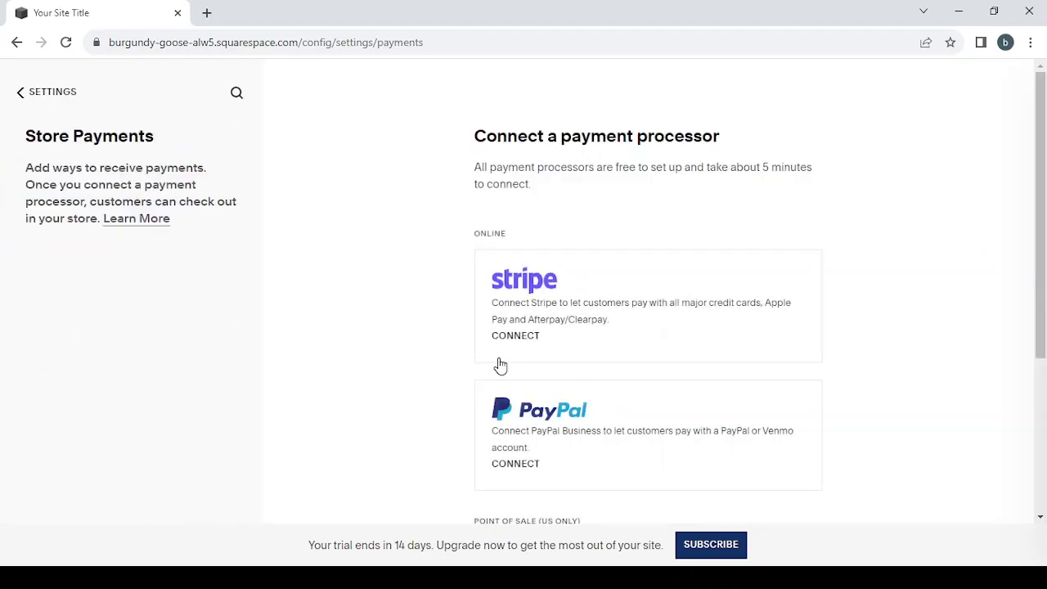
scroll(499, 365, down, 3)
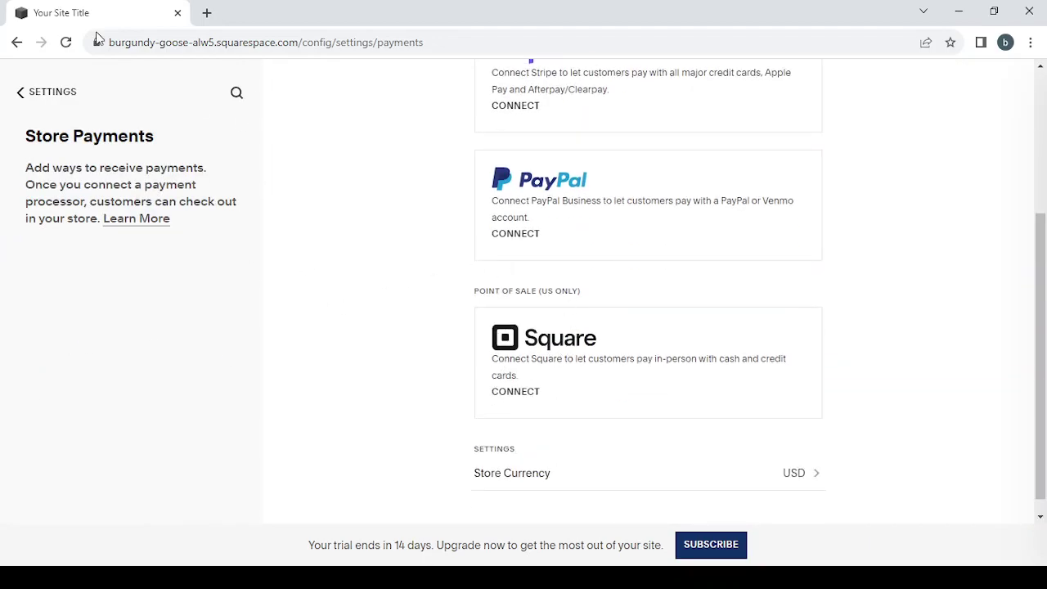
click(26, 94)
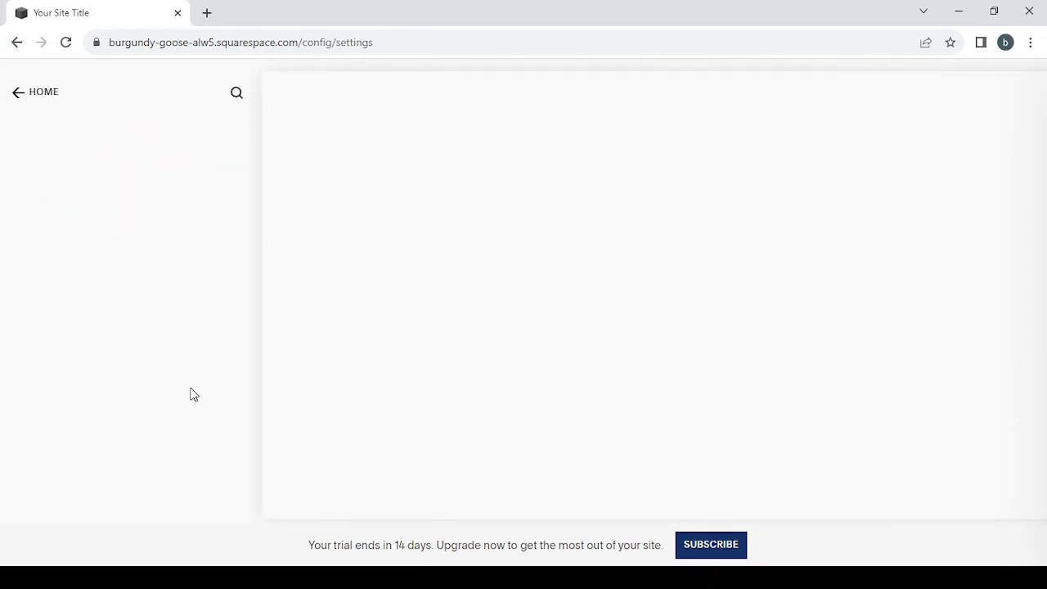
scroll(92, 275, down, 1)
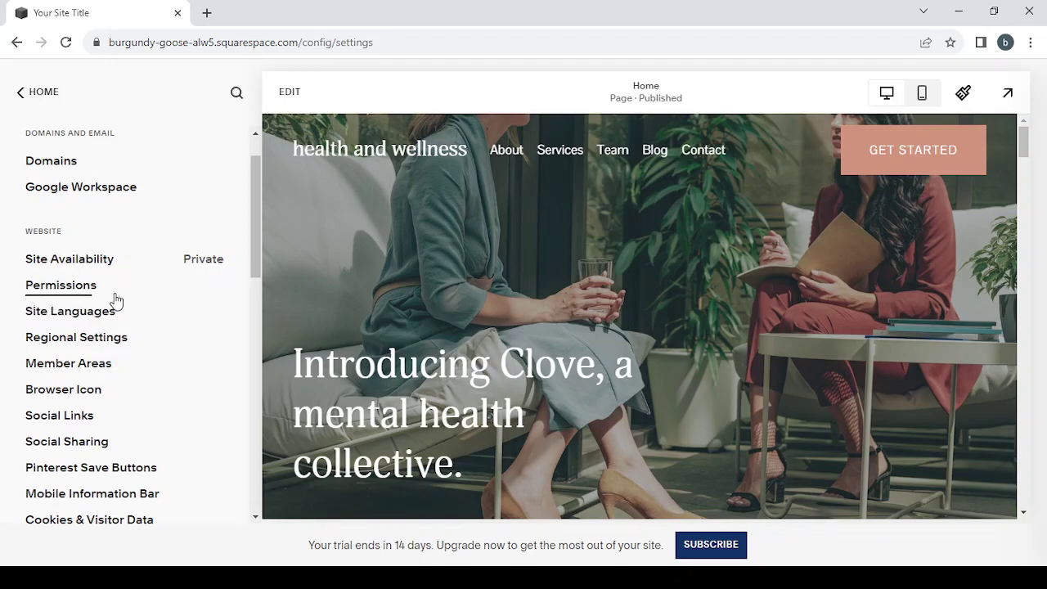
Leave the site settings for the main dashboard and open the Home page for editing
click(18, 106)
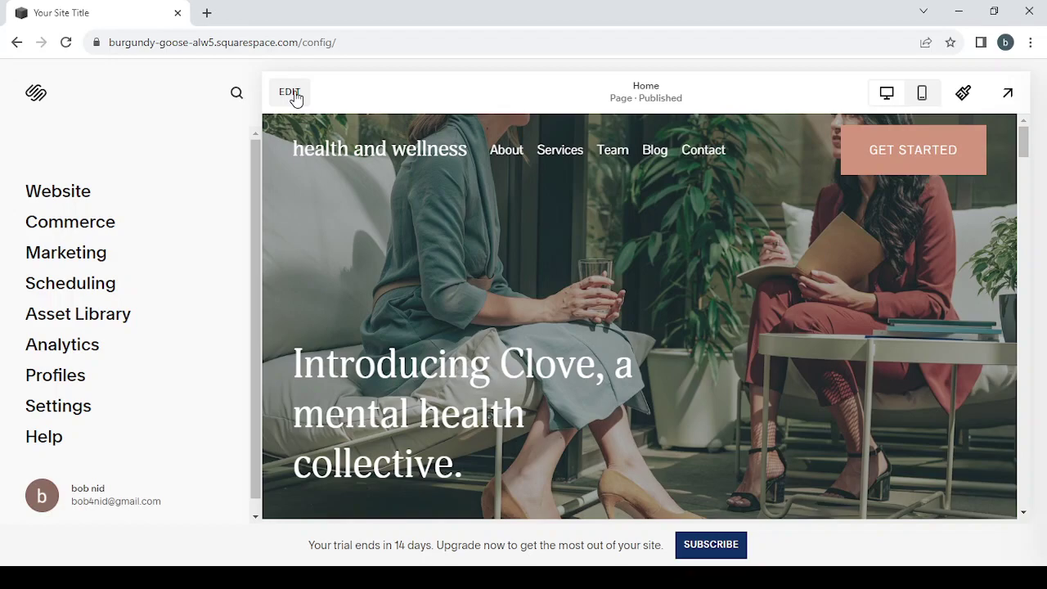
click(291, 92)
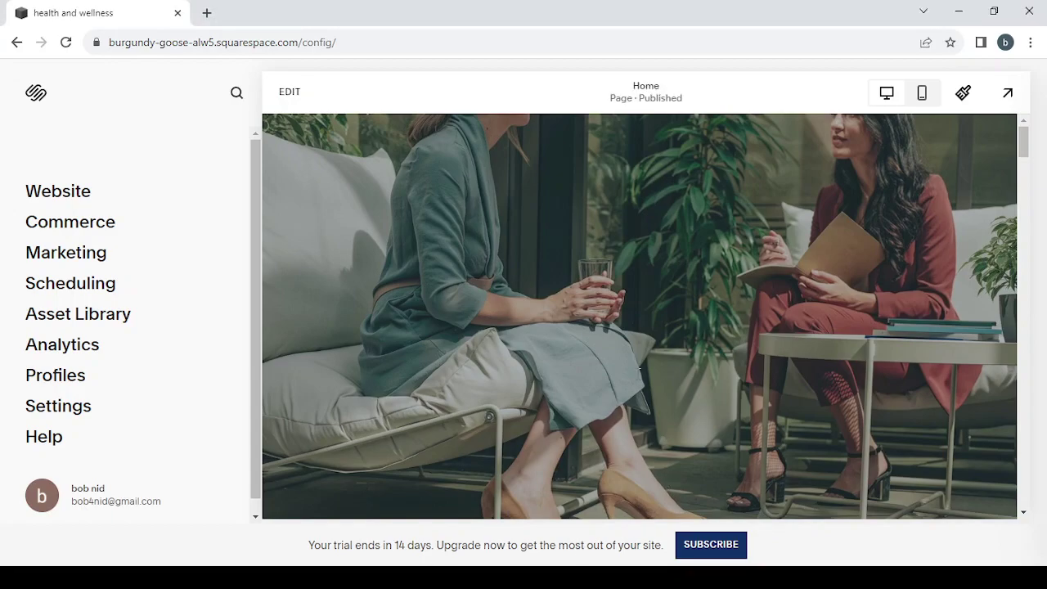
click(829, 241)
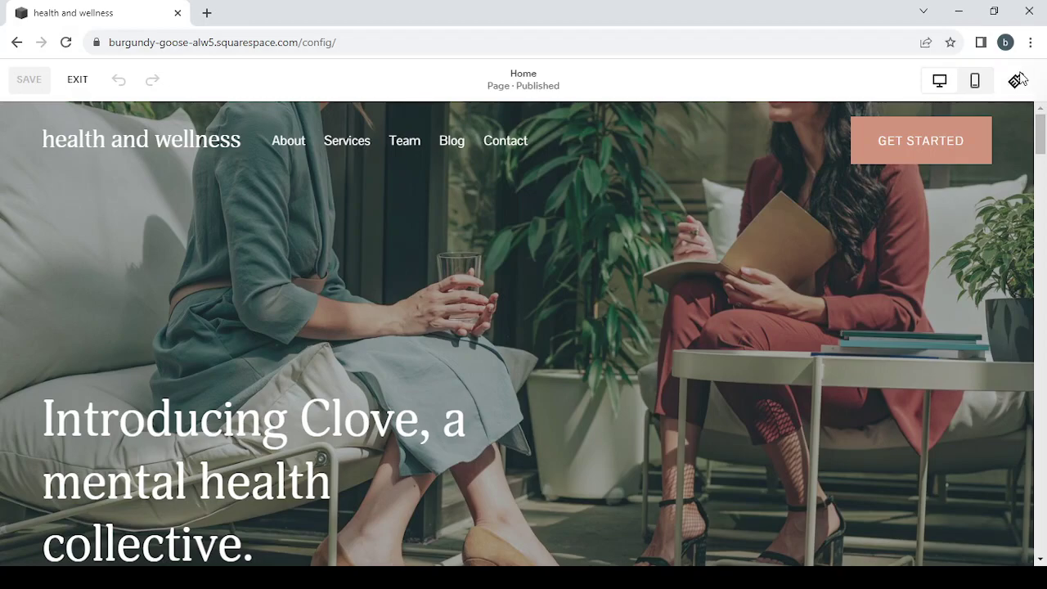
Look over the Site Styles options for the whole site and close them to return to the Home page editor
click(1018, 80)
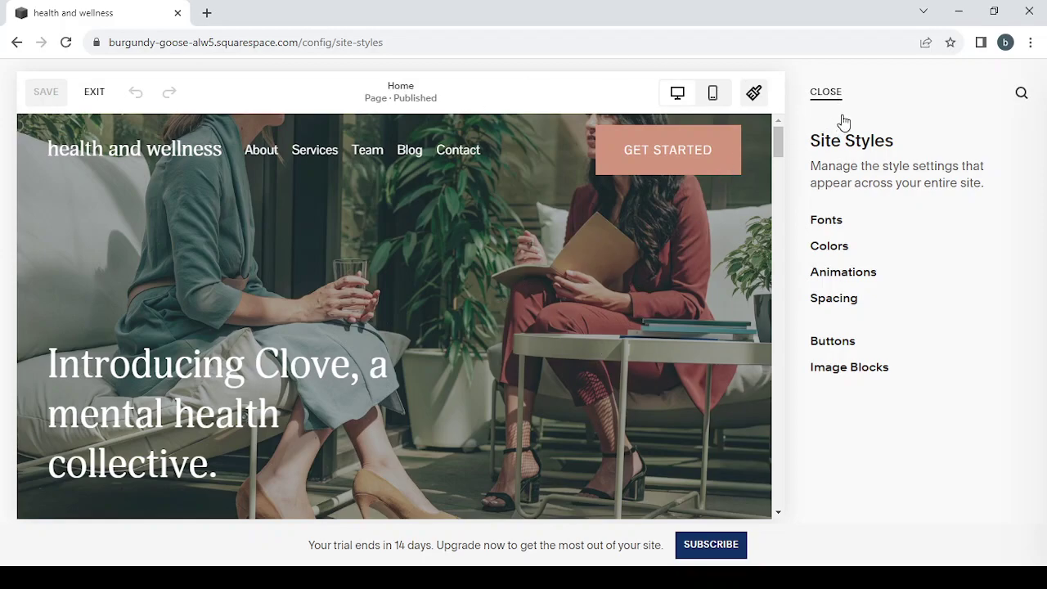
click(824, 97)
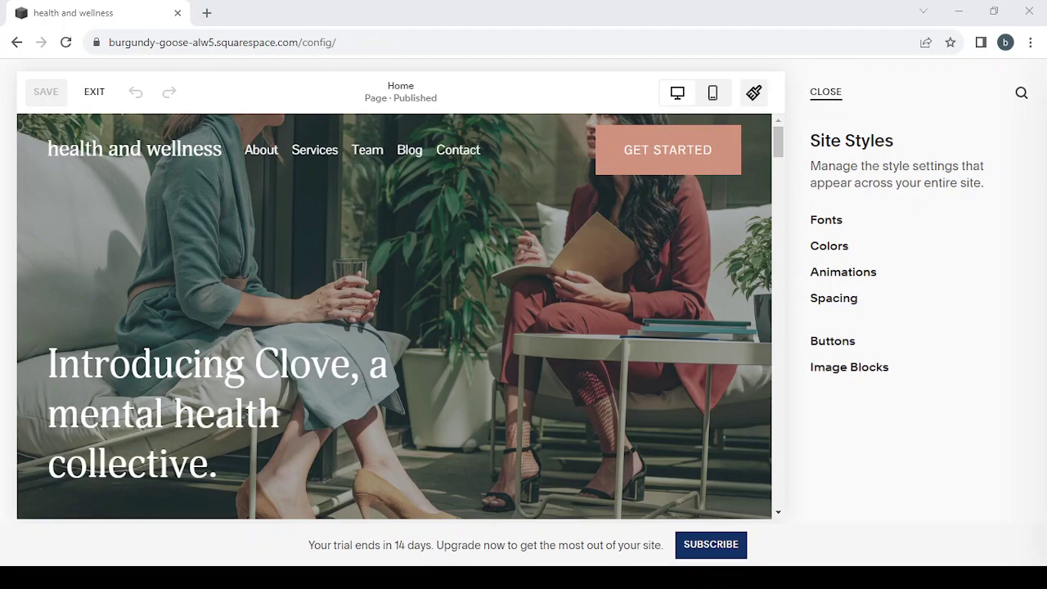
click(512, 397)
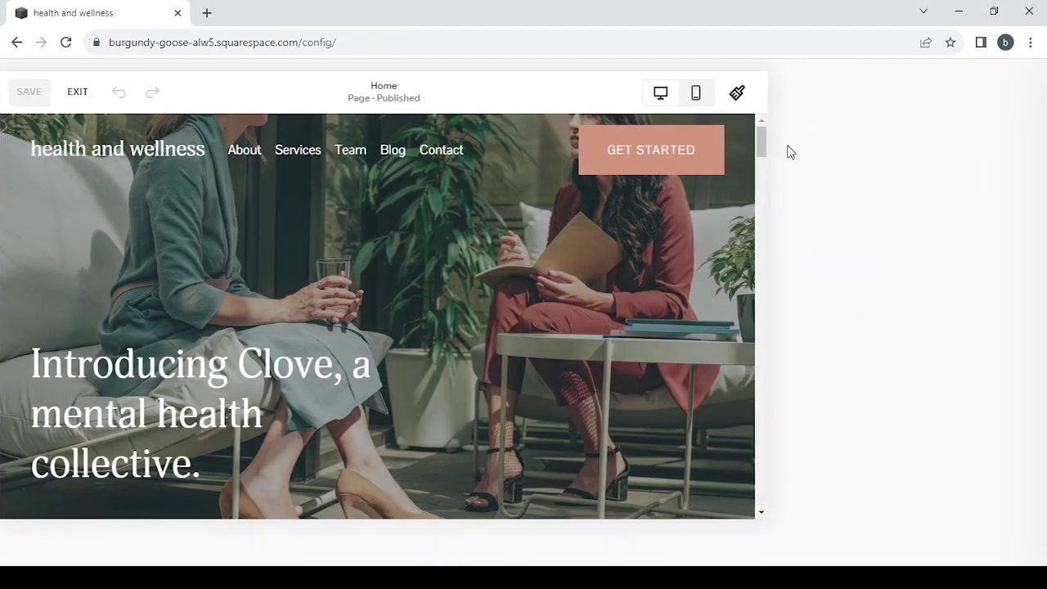